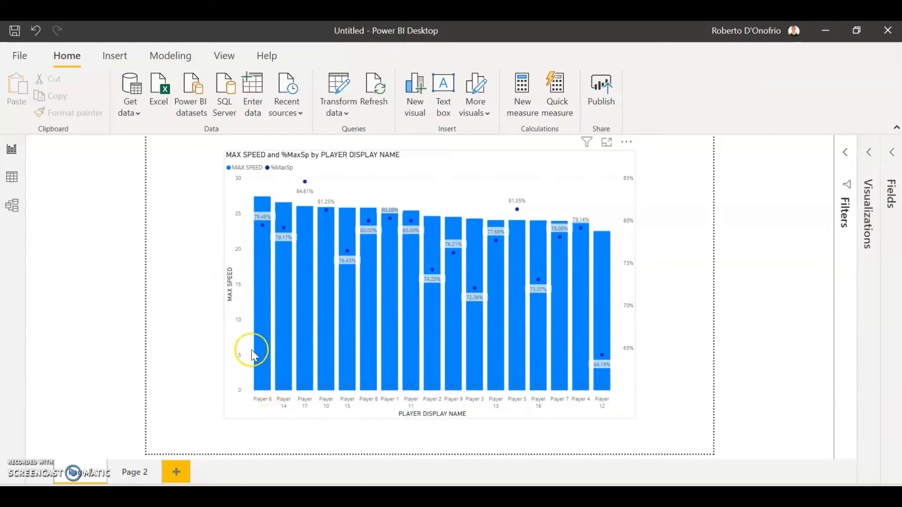
# Step: Inspect individual players' MAX SPEED bars and %MaxSp points in the combined column and line chart
pyautogui.moveTo(261, 227)
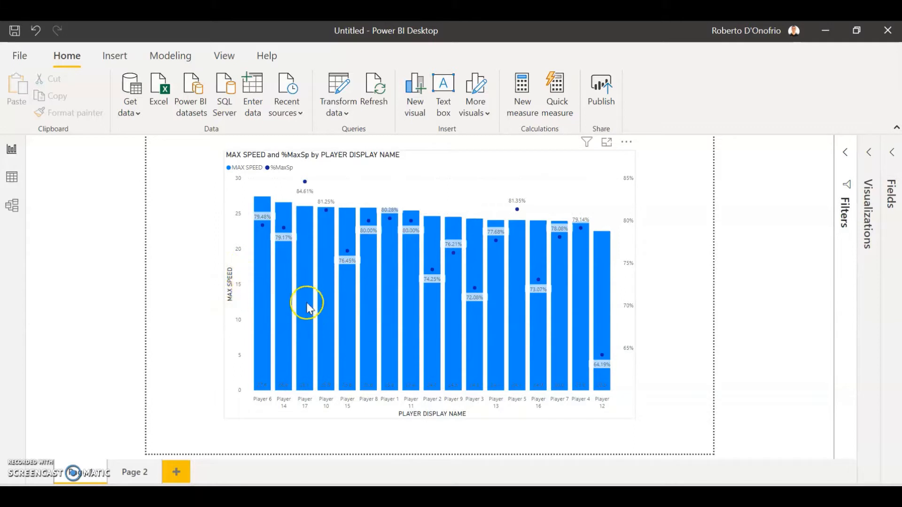
pyautogui.moveTo(285, 287)
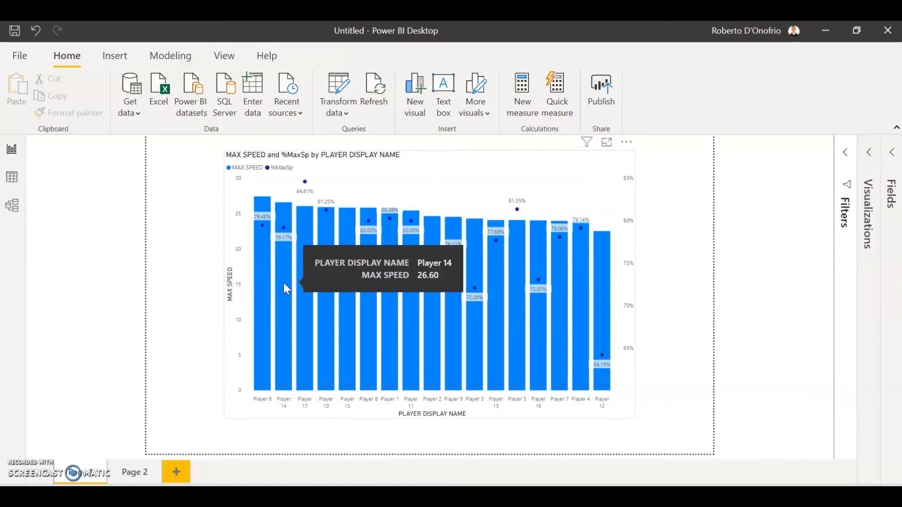
pyautogui.moveTo(515, 249)
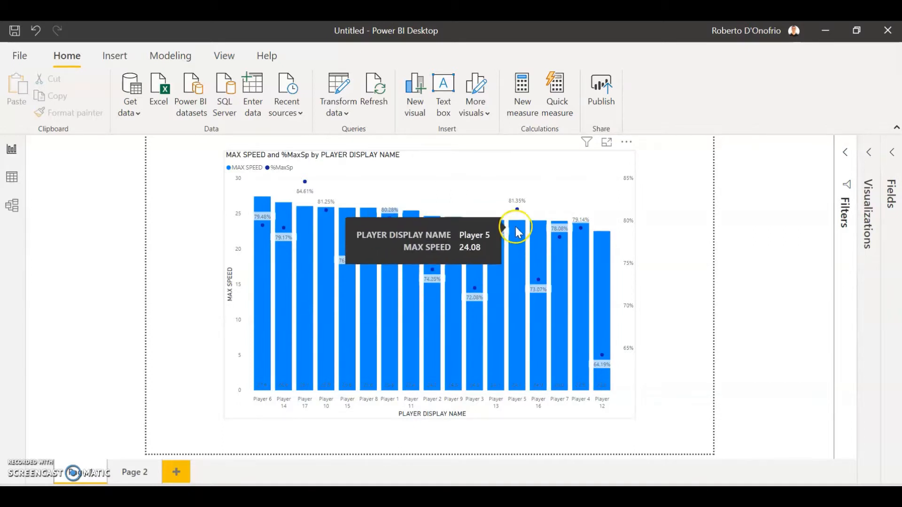
pyautogui.click(517, 210)
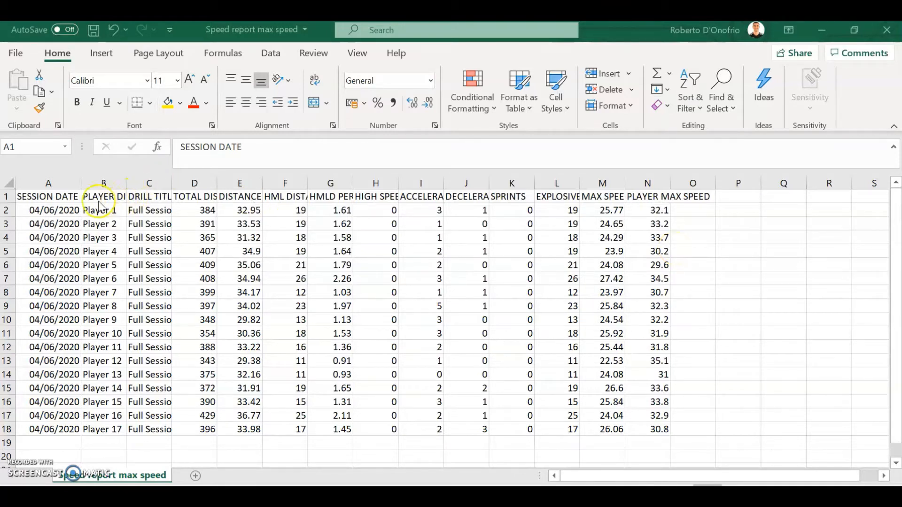
# Step: Review the speed report worksheet's columns, from SESSION DATE through the metrics, focusing on PLAYER MAX SPEED and MAX SPEED
pyautogui.click(65, 183)
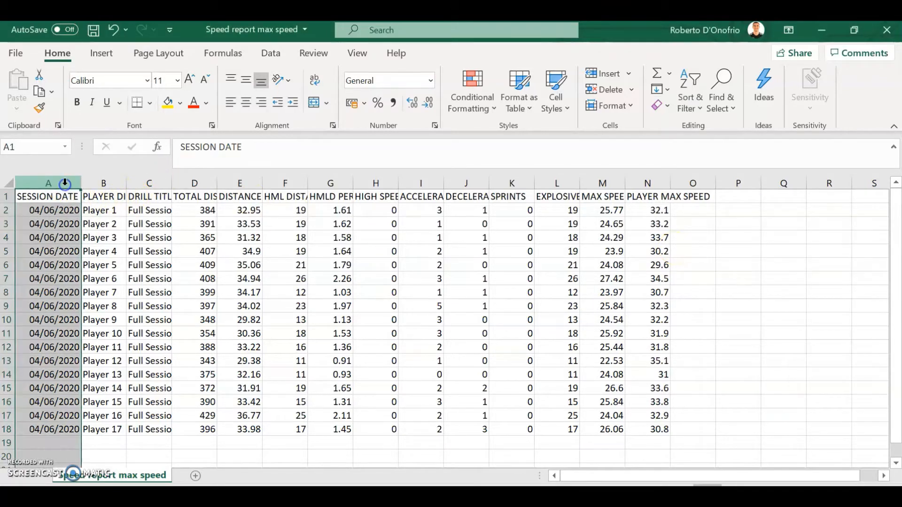
pyautogui.click(96, 183)
pyautogui.click(139, 182)
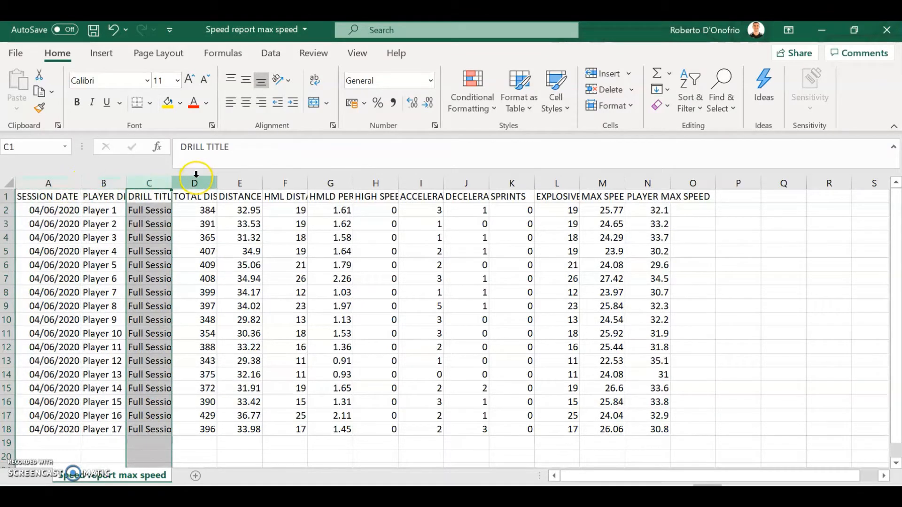
pyautogui.moveTo(196, 182); pyautogui.dragTo(658, 217)
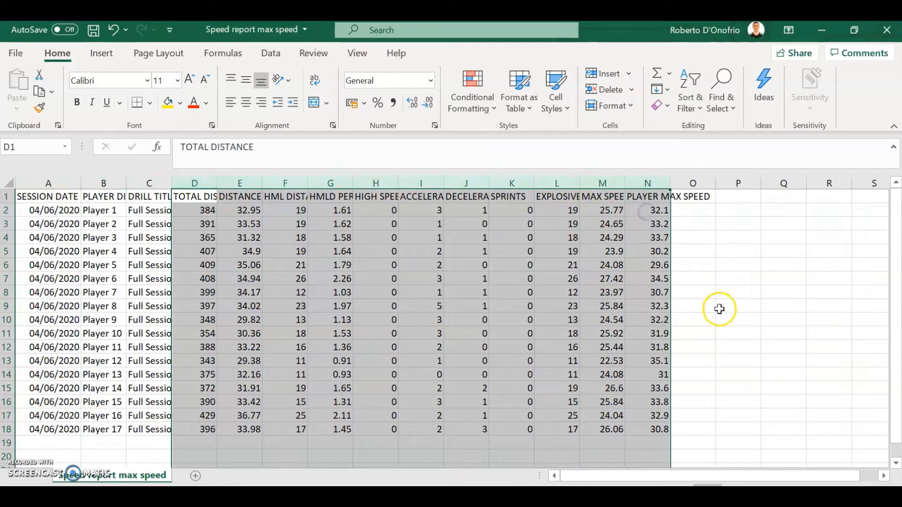
pyautogui.click(733, 333)
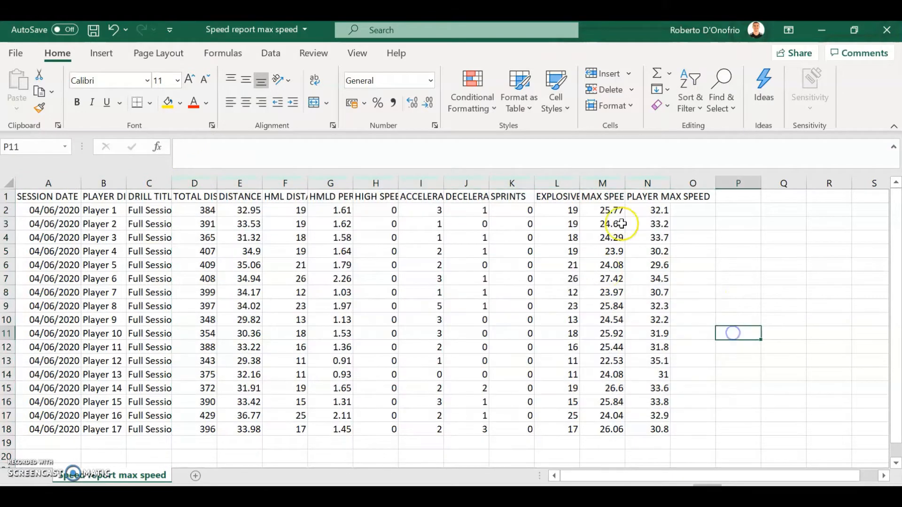
pyautogui.click(644, 179)
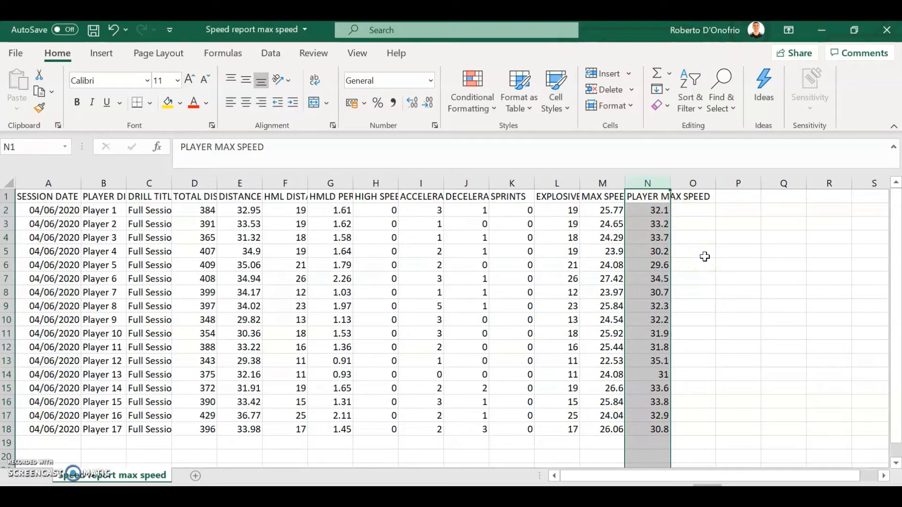
pyautogui.click(607, 184)
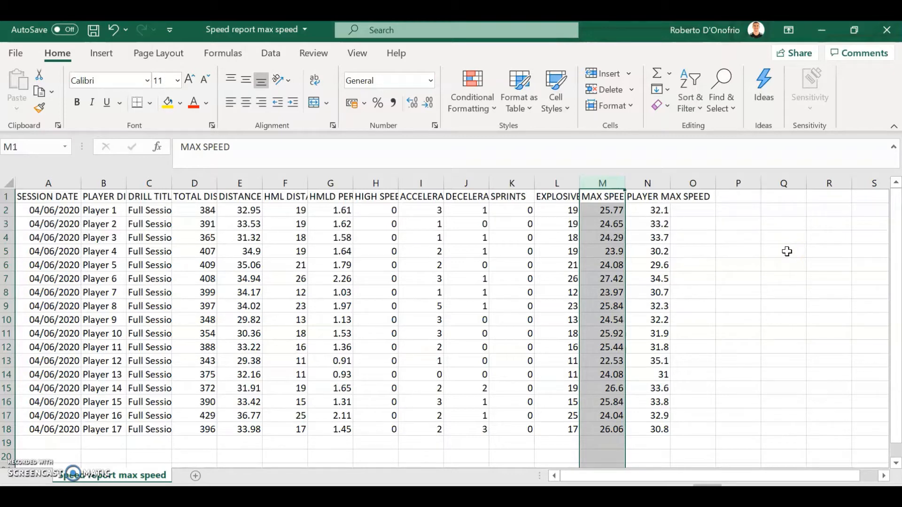
pyautogui.click(704, 264)
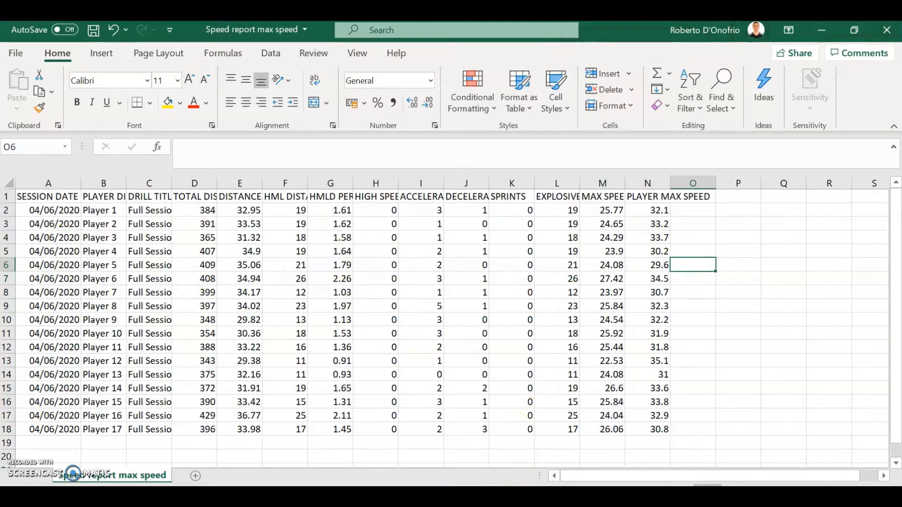
# Step: Switch to Power BI Desktop and examine the MAX SPEED by PLAYER DISPLAY NAME chart, its player bars and assigned fields
pyautogui.click(505, 494)
pyautogui.click(427, 271)
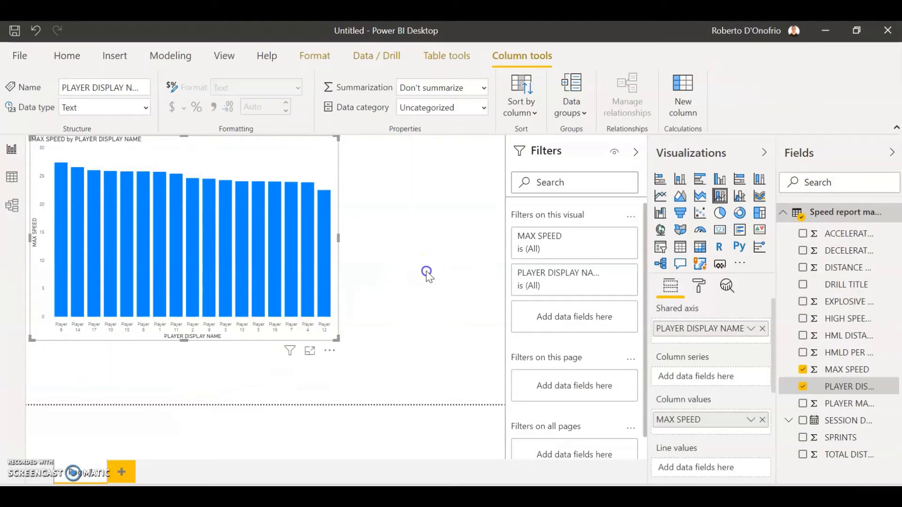
pyautogui.click(306, 156)
pyautogui.moveTo(305, 156); pyautogui.dragTo(302, 148)
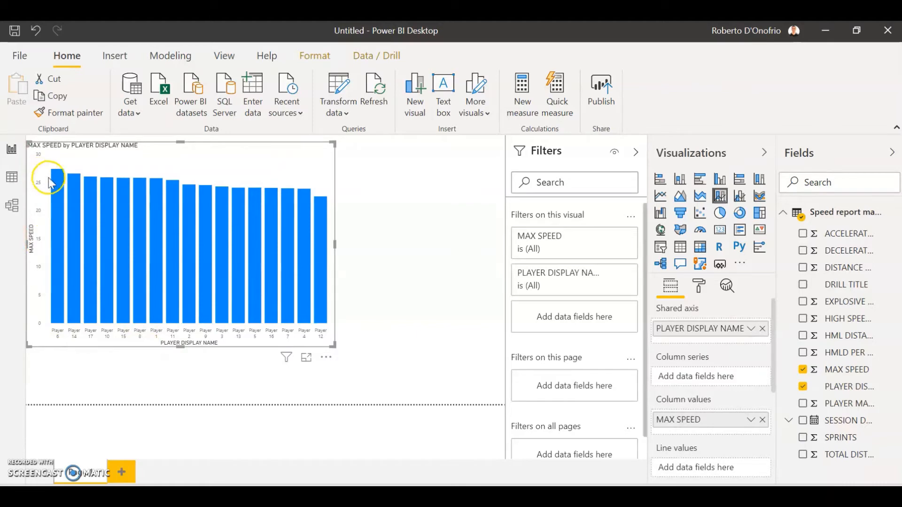
pyautogui.moveTo(52, 186)
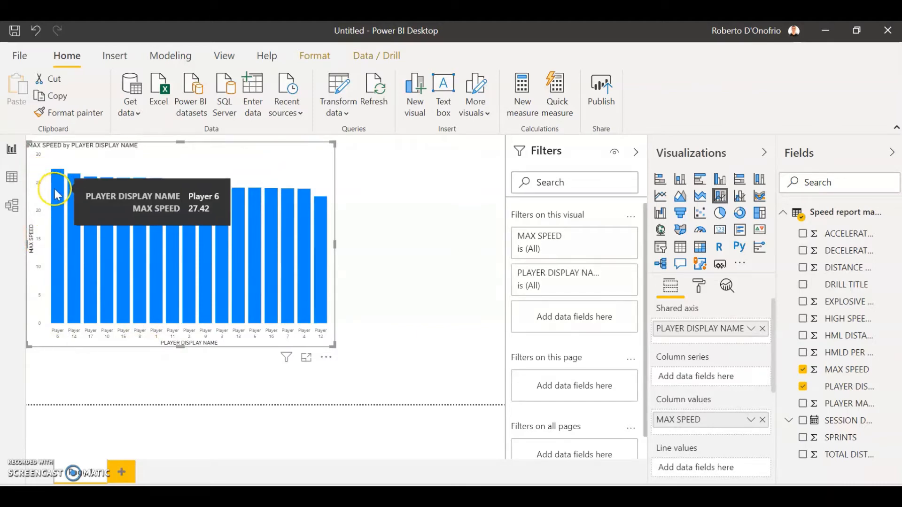
pyautogui.moveTo(78, 204)
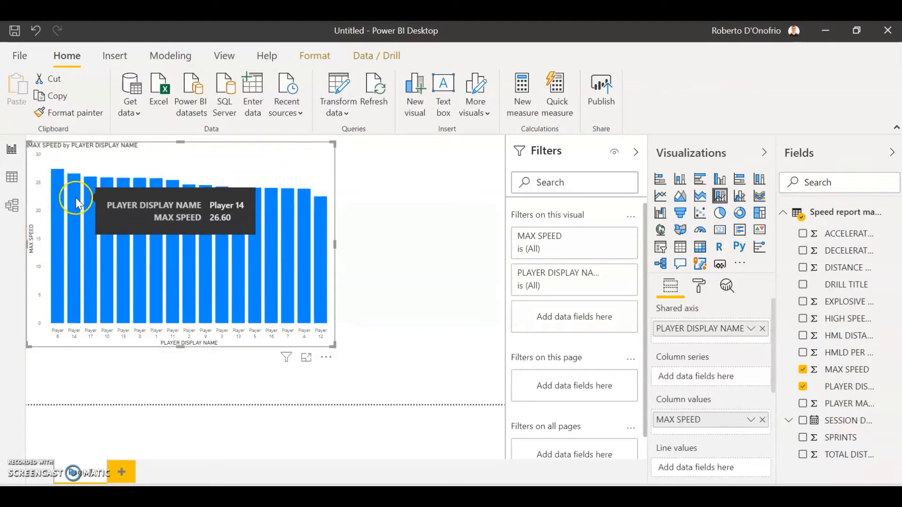
pyautogui.click(417, 238)
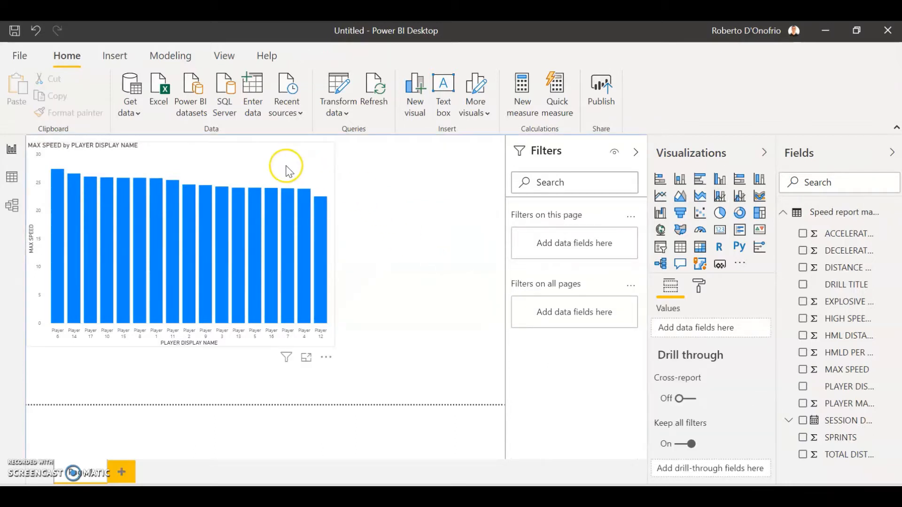
pyautogui.click(278, 148)
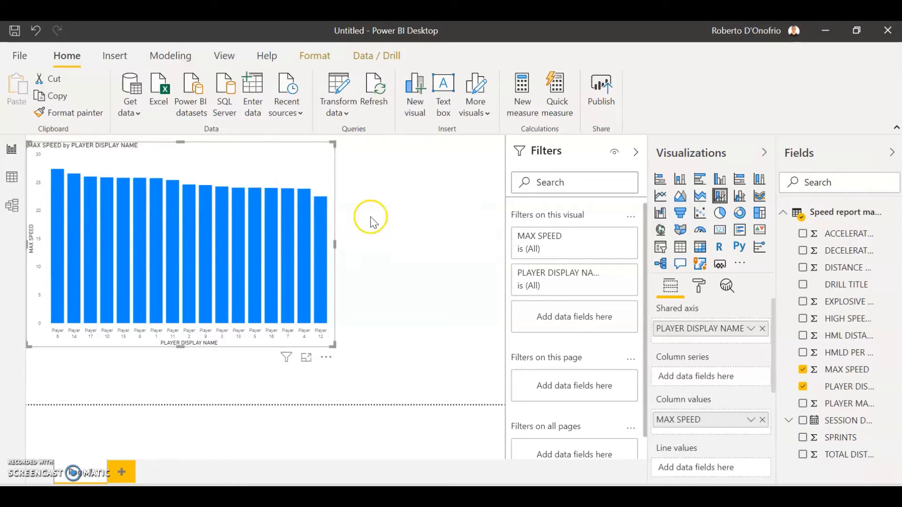
pyautogui.click(381, 227)
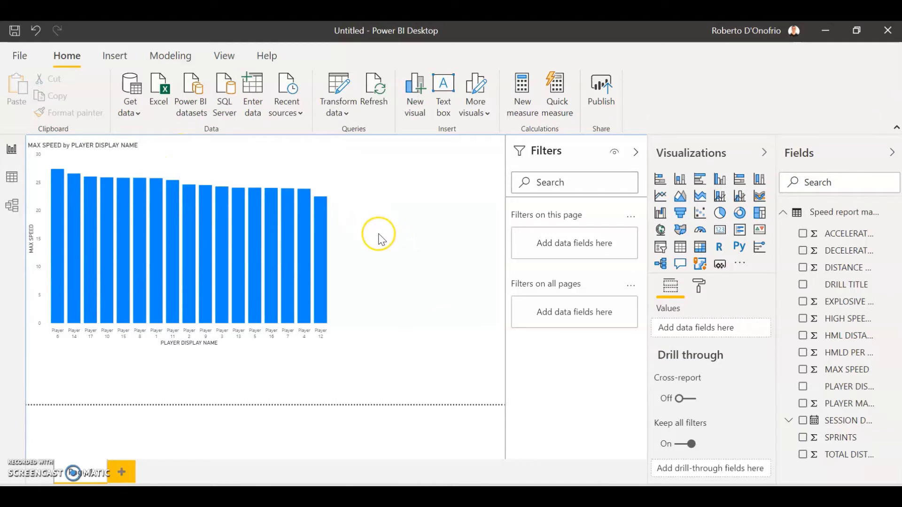
# Step: Add a calculated column named %MaxSp to the Speed report max speed table in the data view
pyautogui.click(11, 178)
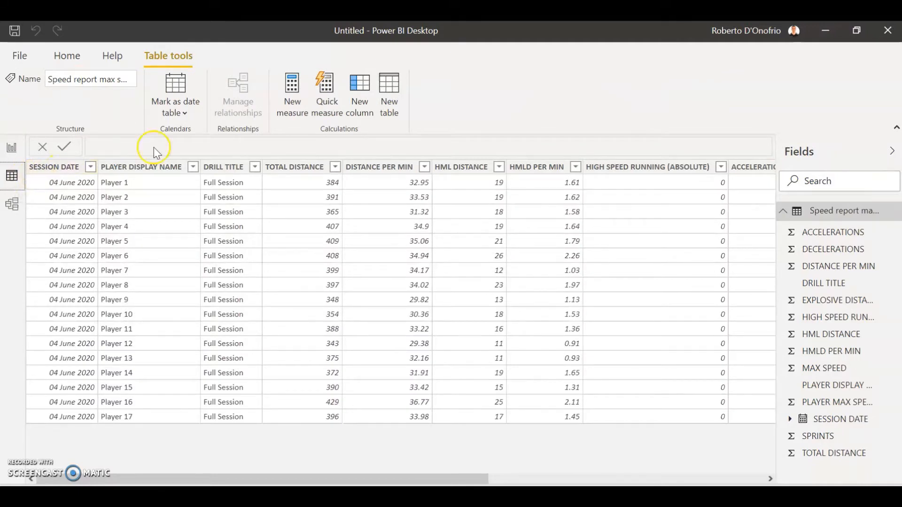
pyautogui.click(361, 106)
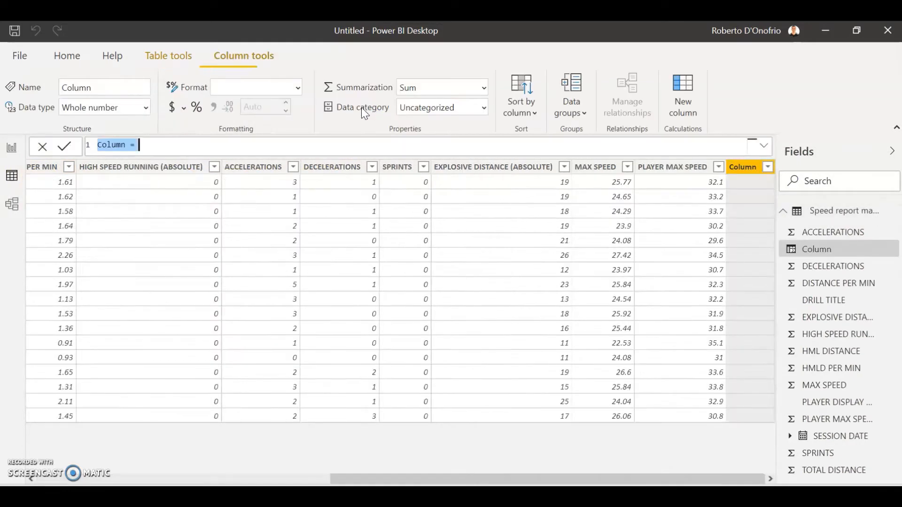
pyautogui.doubleClick(113, 144)
pyautogui.write('%Ma')
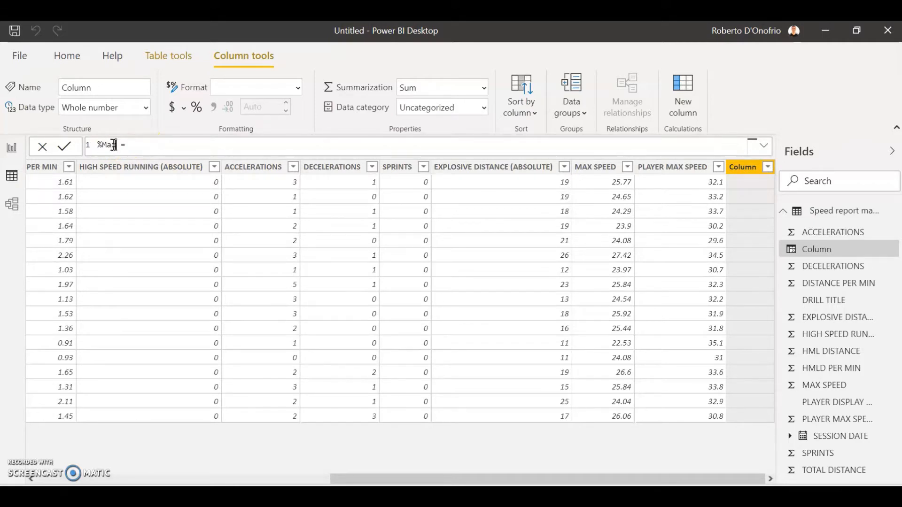
pyautogui.write('x')
pyautogui.click(99, 146)
# Step: Define %MaxSp as ('Speed report max speed'[MAX SPEED]/'Speed report max speed'[PLAYER MAX SPEED]) and commit the formula
pyautogui.click(167, 143)
pyautogui.write('(max')
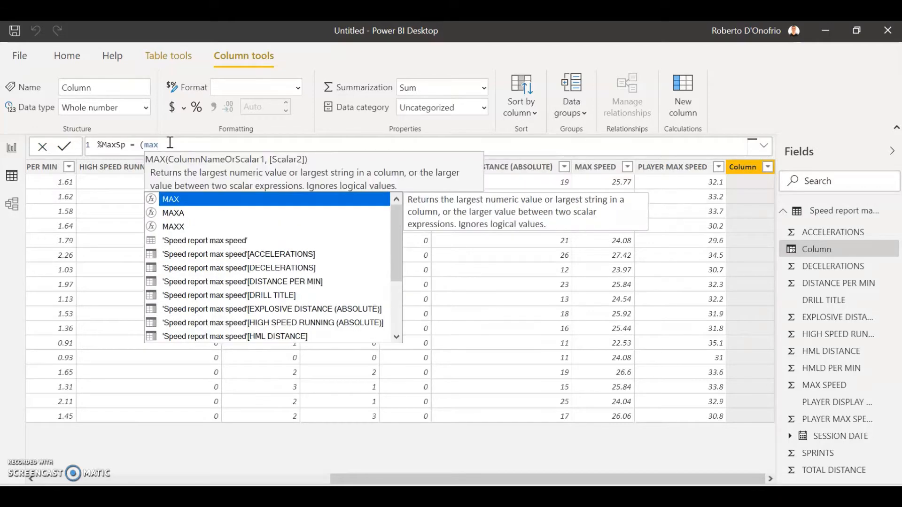
pyautogui.write(' s')
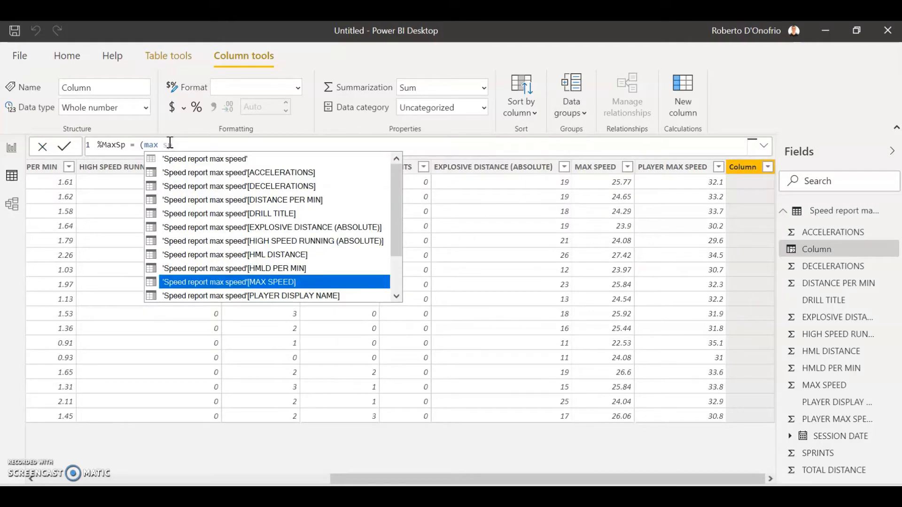
pyautogui.write('p')
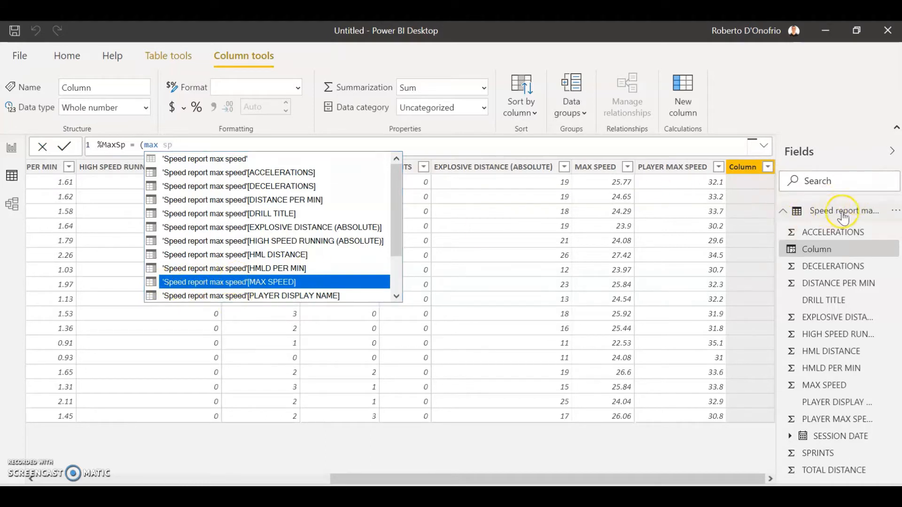
pyautogui.click(264, 282)
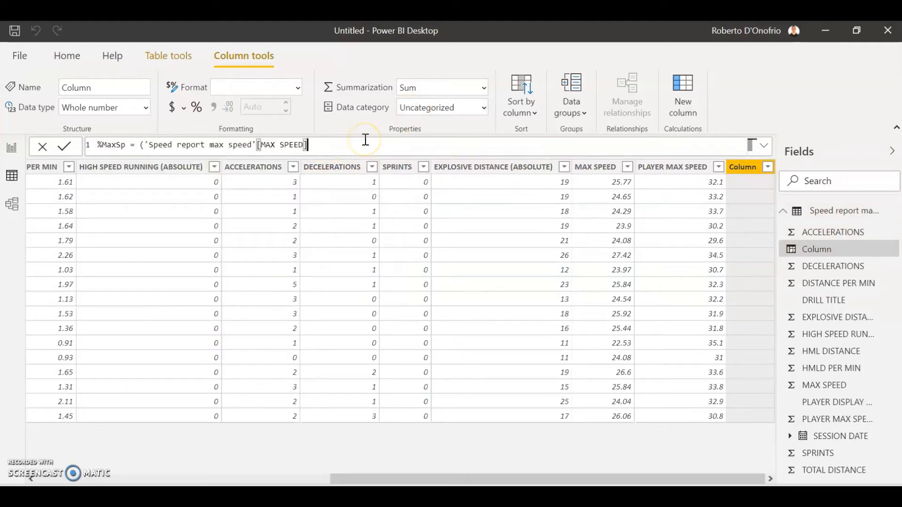
pyautogui.write('/pl')
pyautogui.write('ay')
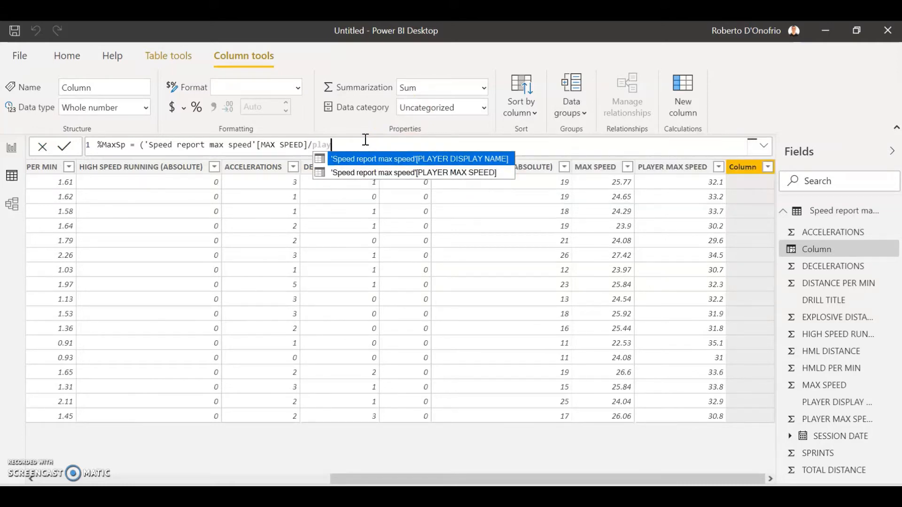
pyautogui.click(378, 173)
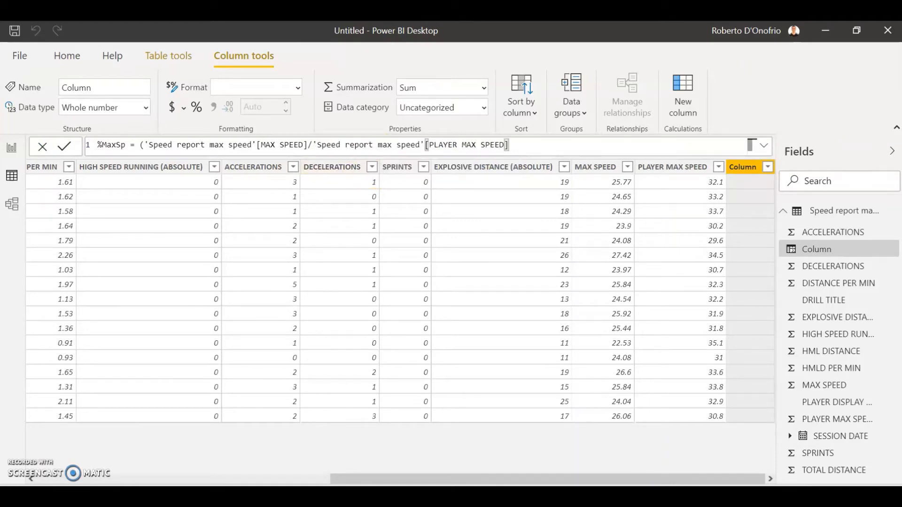
pyautogui.write(')')
pyautogui.press('Return')
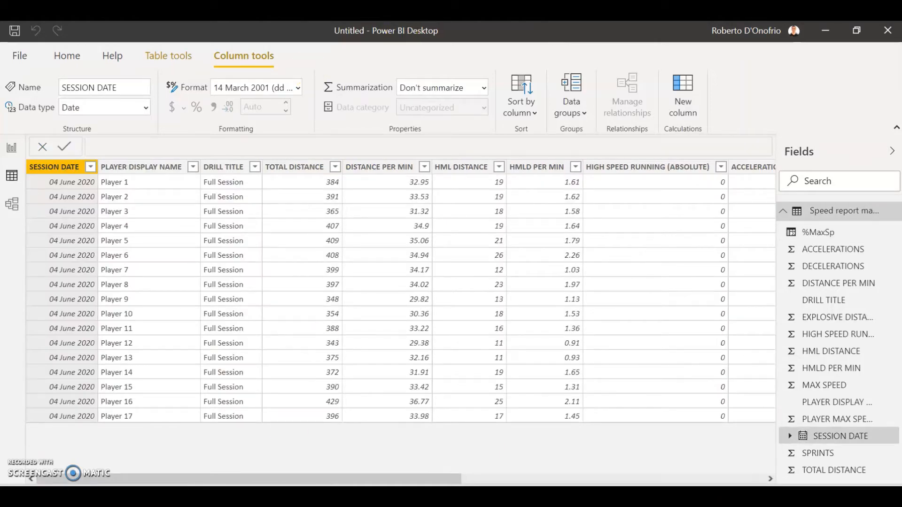
# Step: Format the %MaxSp column as Percentage
pyautogui.moveTo(285, 478); pyautogui.dragTo(634, 472)
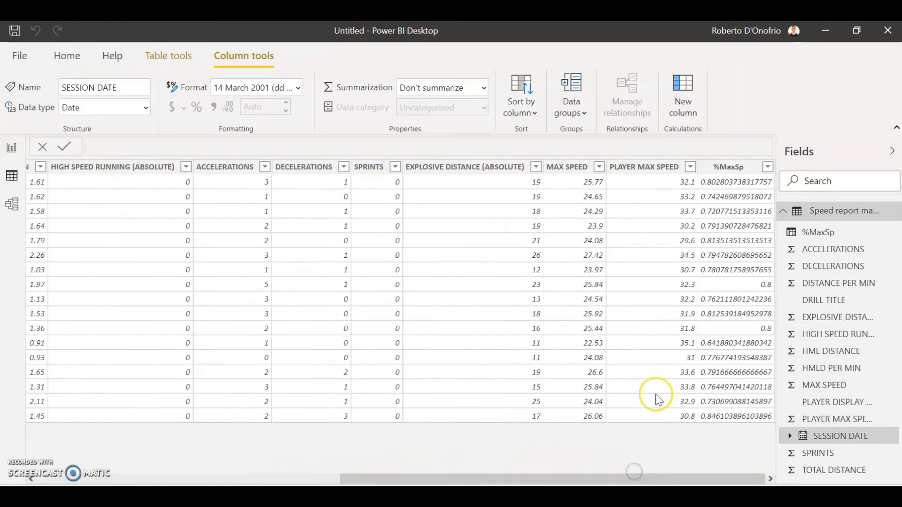
pyautogui.click(737, 168)
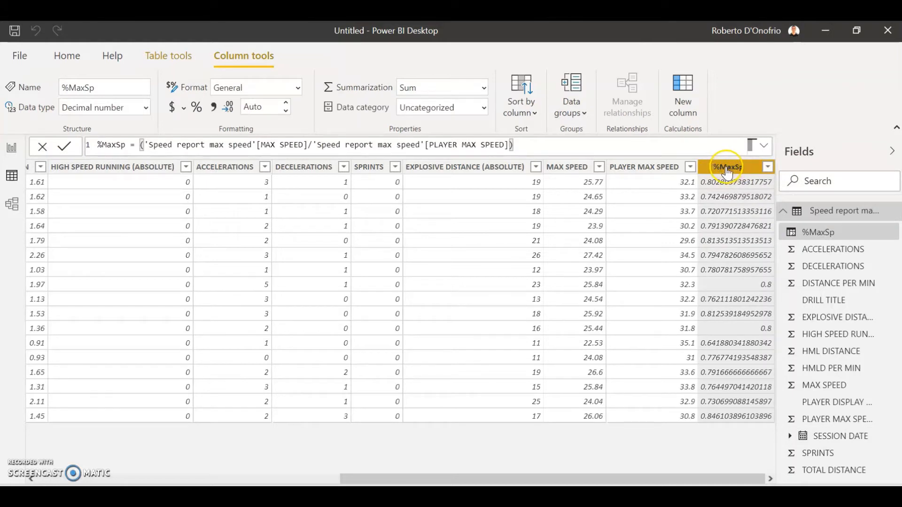
pyautogui.click(300, 92)
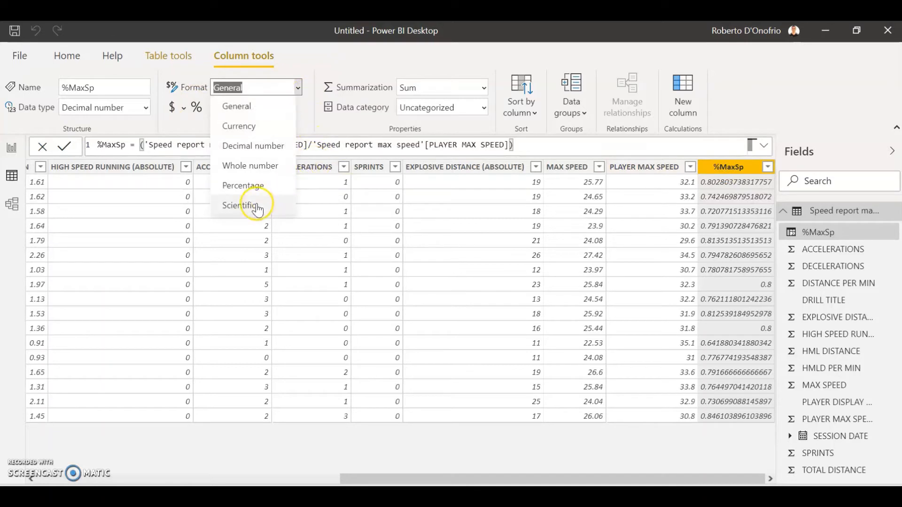
pyautogui.click(254, 188)
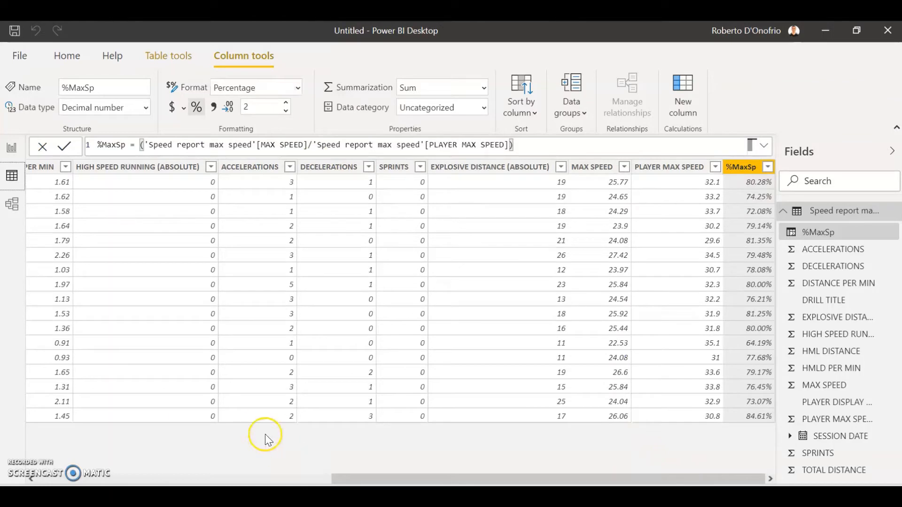
# Step: Return to the report view and replace MAX SPEED with %MaxSp as the chart's column value
pyautogui.click(7, 153)
pyautogui.click(423, 243)
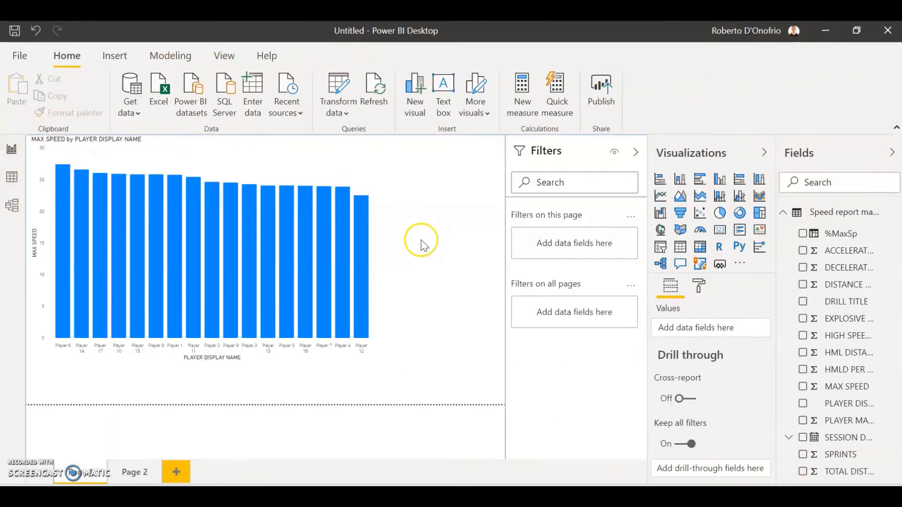
pyautogui.click(360, 179)
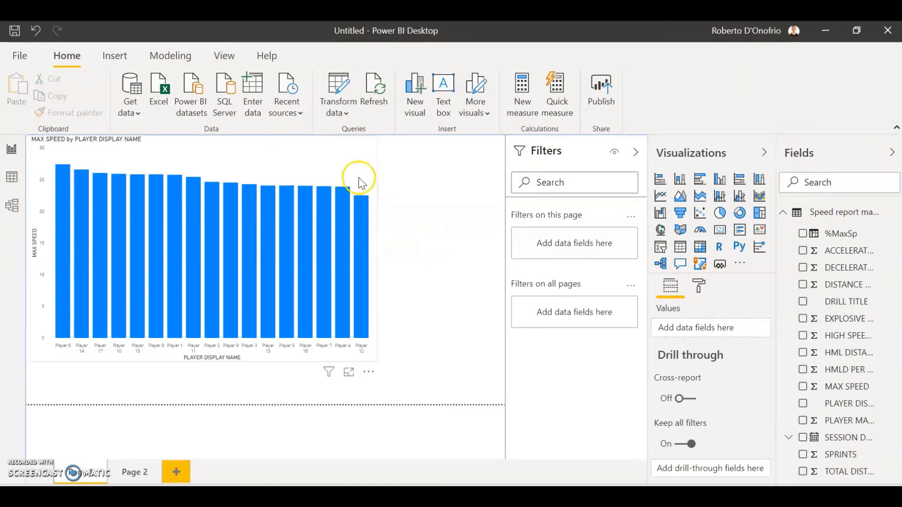
pyautogui.click(346, 165)
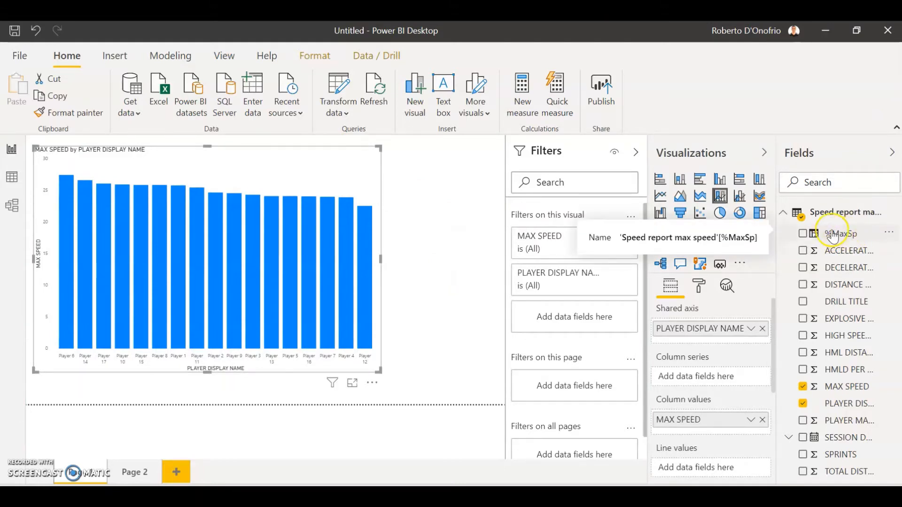
pyautogui.moveTo(837, 237); pyautogui.dragTo(751, 425)
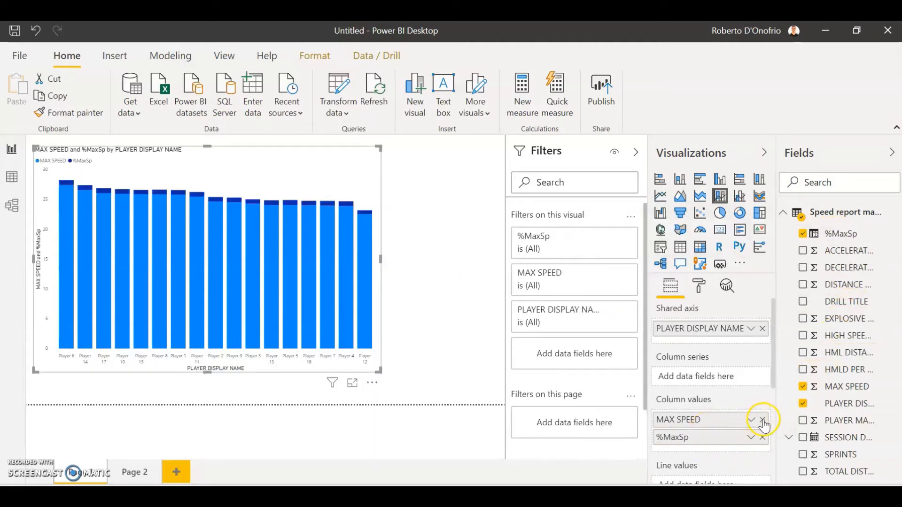
pyautogui.click(762, 420)
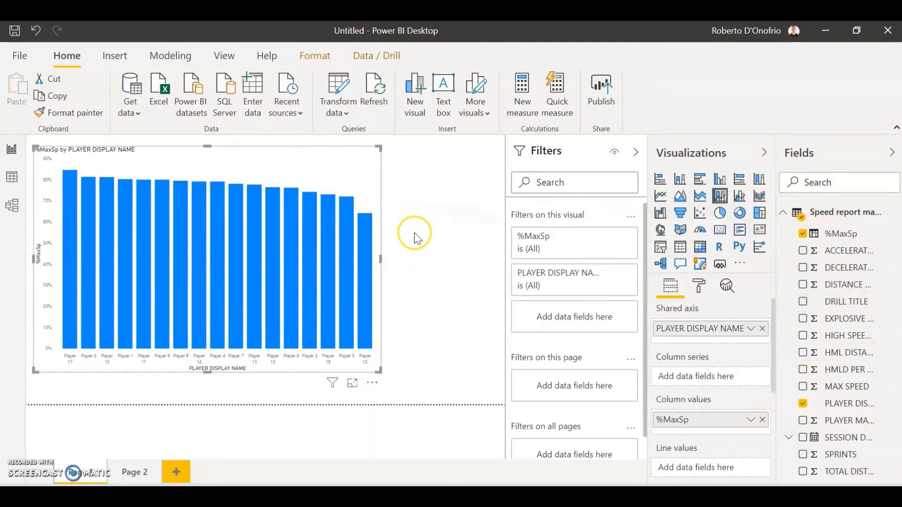
# Step: Try showing data labels on the %MaxSp columns, and switch them off again
pyautogui.click(699, 285)
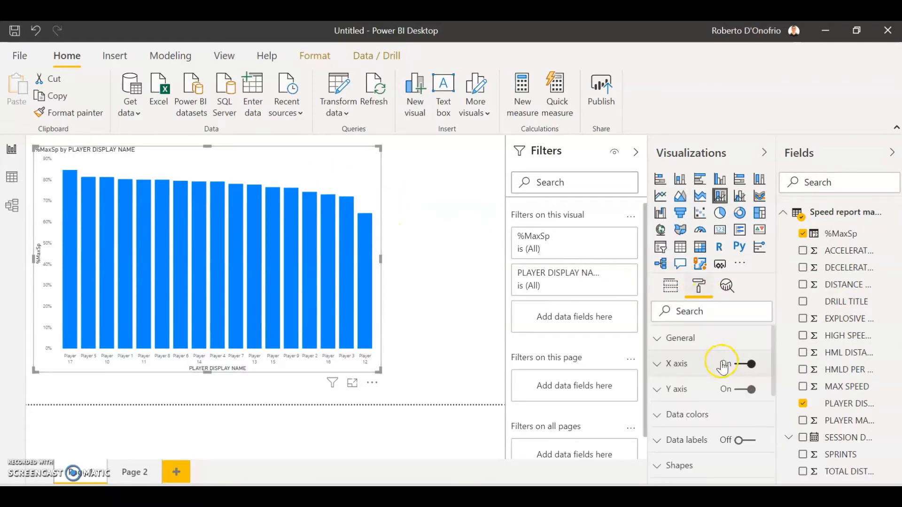
pyautogui.click(747, 441)
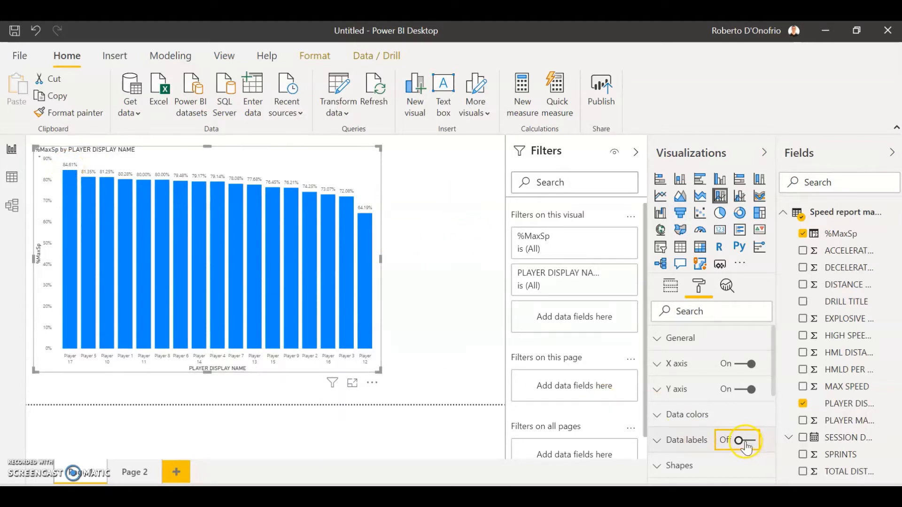
# Step: Add MAX SPEED to the chart's column values and move %MaxSp to the line values
pyautogui.click(671, 286)
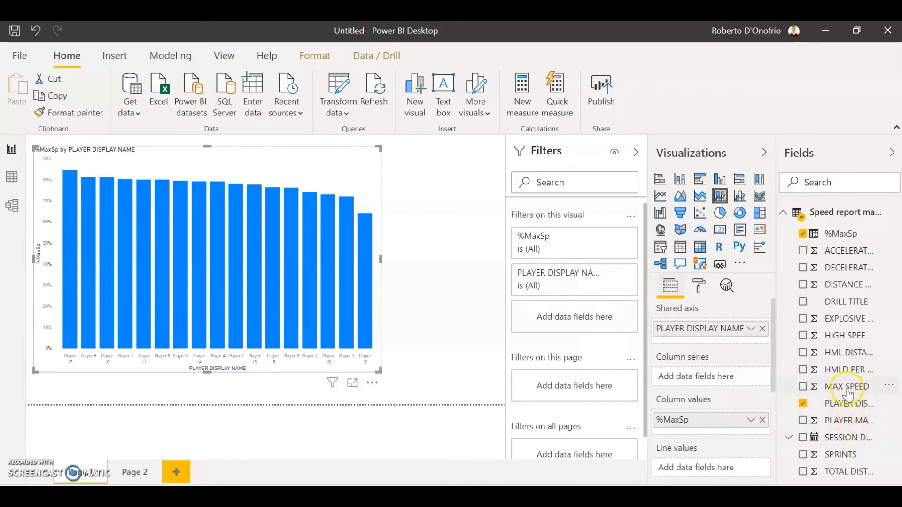
pyautogui.moveTo(848, 392); pyautogui.dragTo(720, 437)
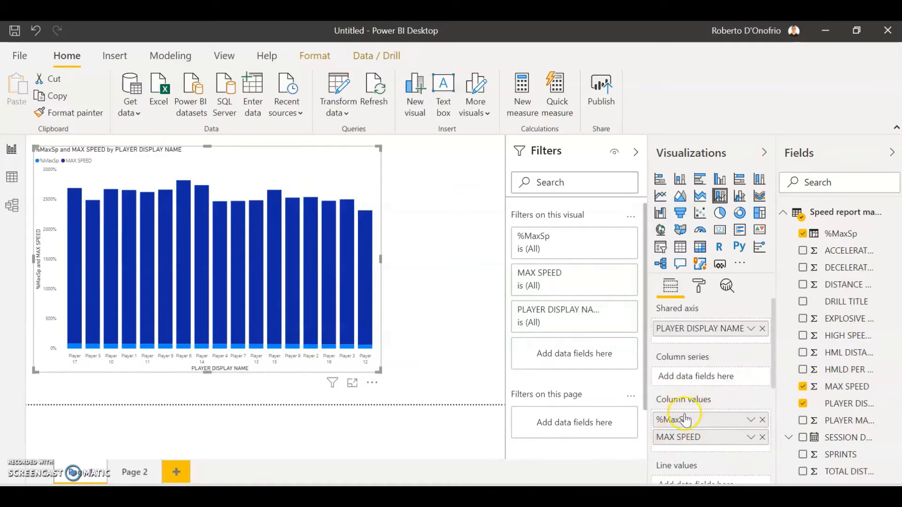
pyautogui.moveTo(696, 423); pyautogui.dragTo(694, 473)
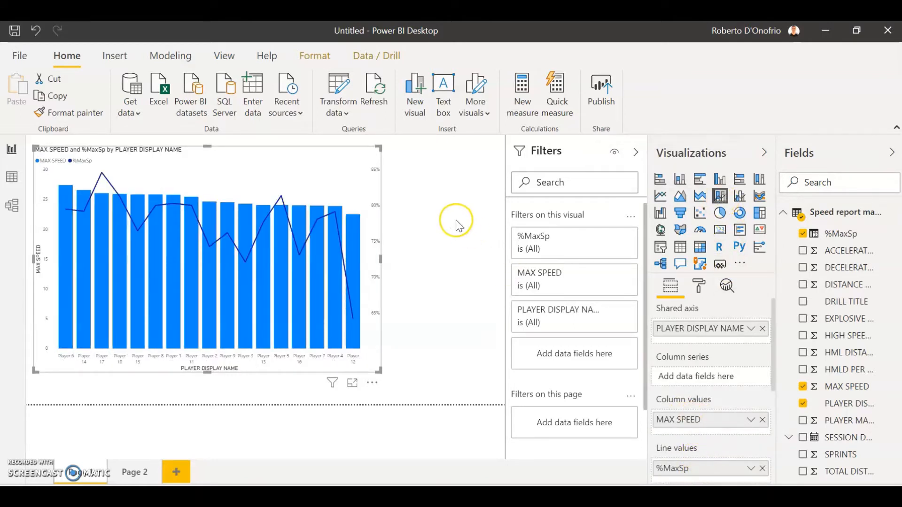
# Step: Turn on the combo chart's data labels and enable Customize series for them
pyautogui.click(698, 286)
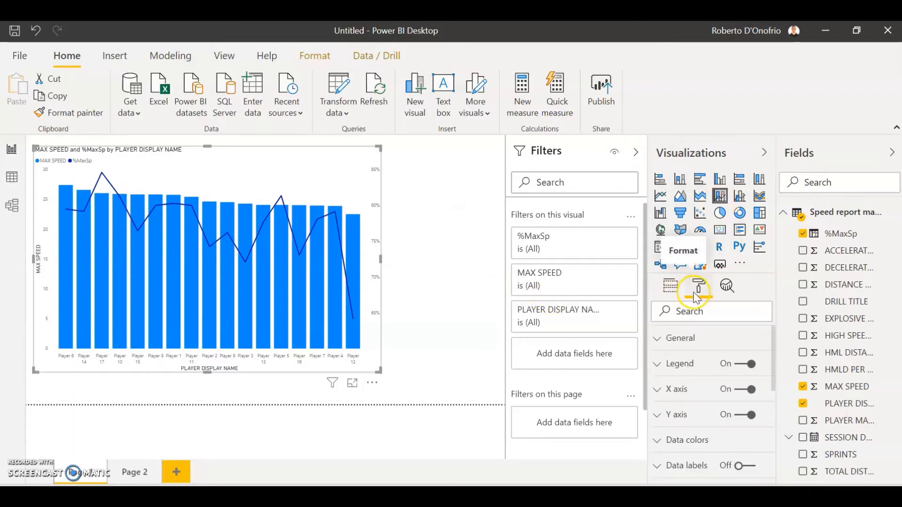
pyautogui.scroll(-3, 684, 415)
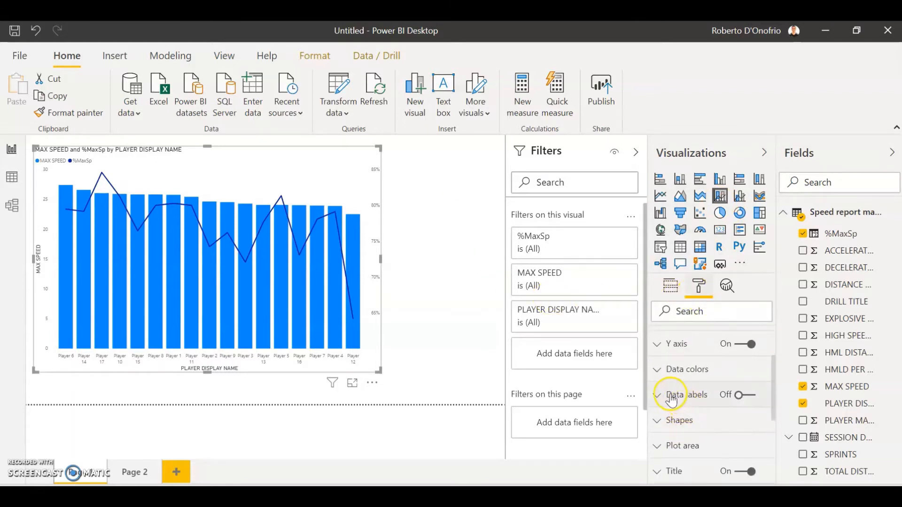
pyautogui.click(744, 395)
pyautogui.click(690, 397)
pyautogui.scroll(-3, 709, 419)
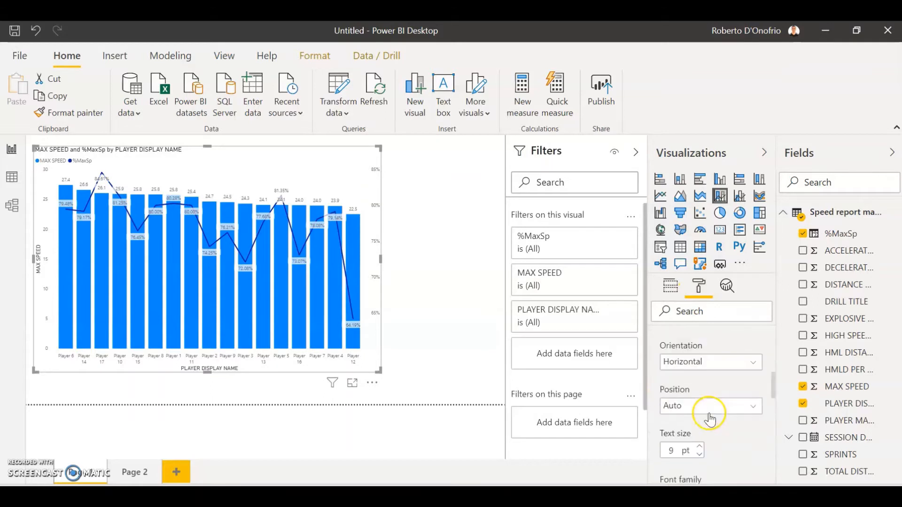
pyautogui.scroll(-5, 712, 423)
pyautogui.scroll(2, 686, 413)
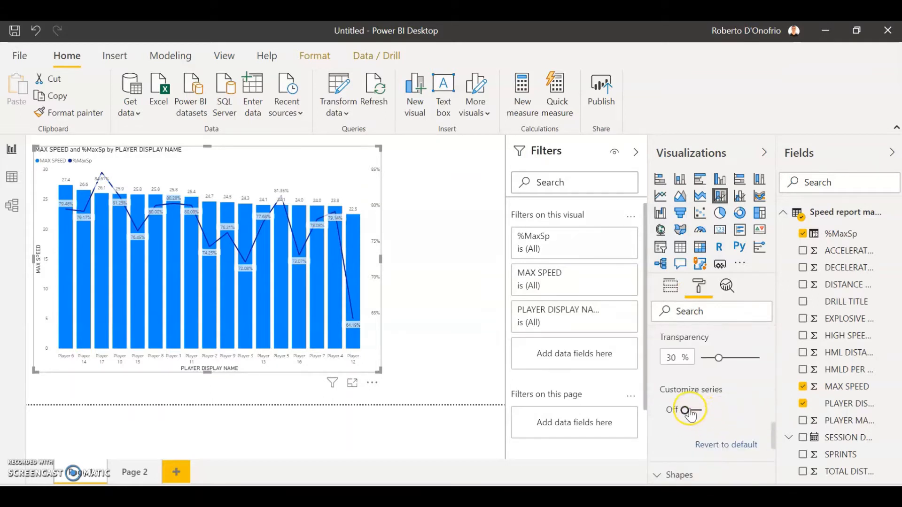
pyautogui.click(686, 411)
# Step: Hide the MAX SPEED data labels and select %MaxSp as the series to customize
pyautogui.scroll(-3, 685, 411)
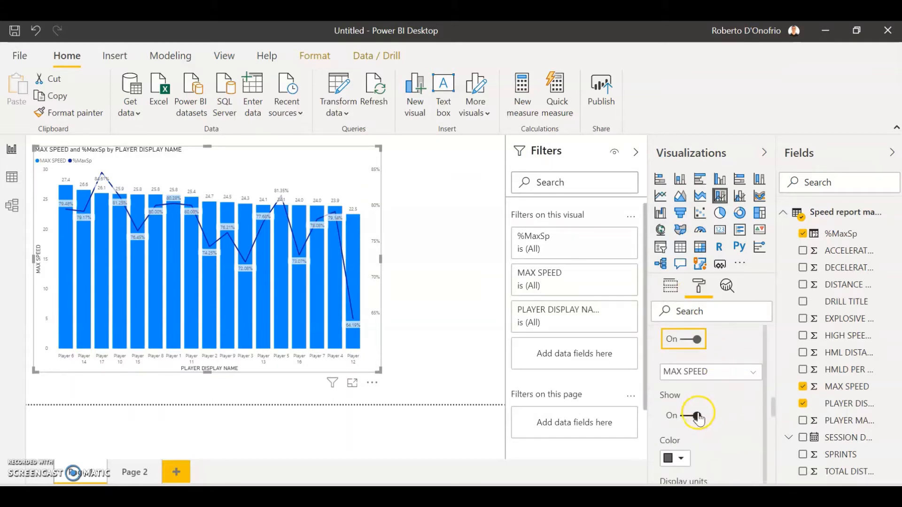
pyautogui.click(685, 412)
pyautogui.click(705, 375)
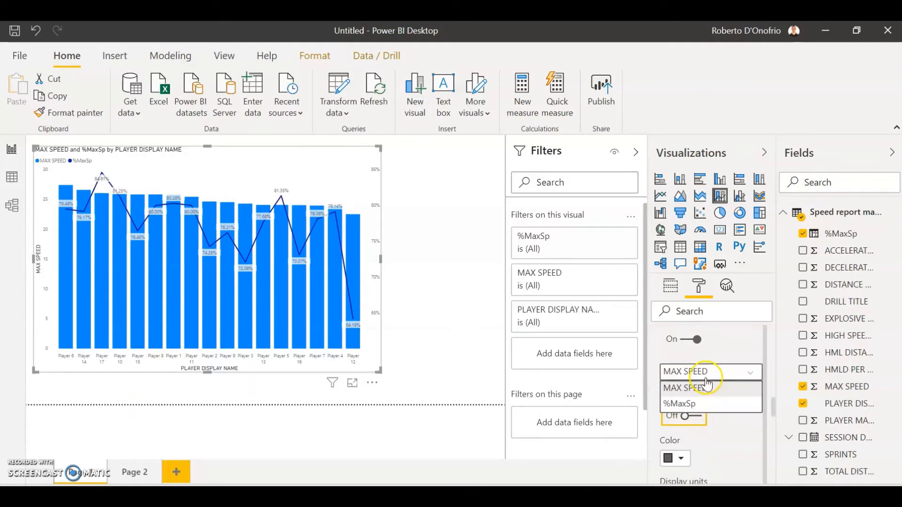
pyautogui.click(700, 405)
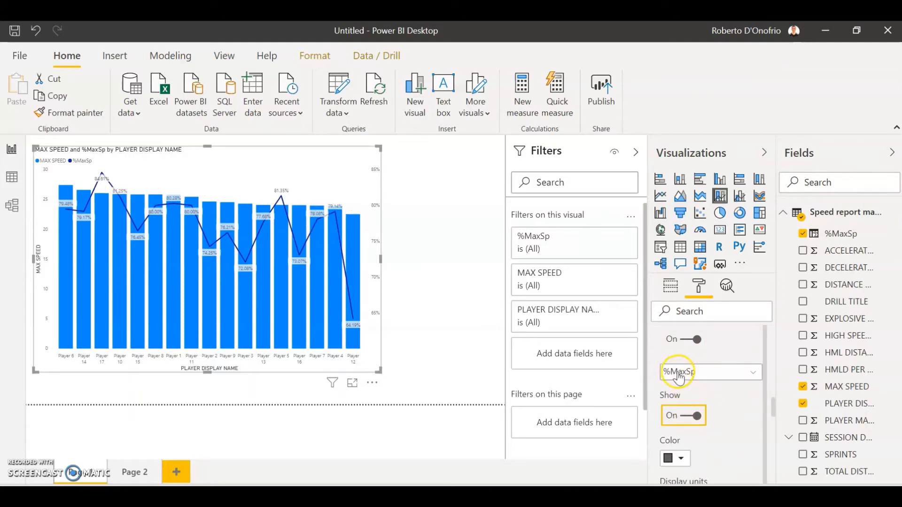
pyautogui.scroll(2, 685, 371)
pyautogui.scroll(3, 695, 376)
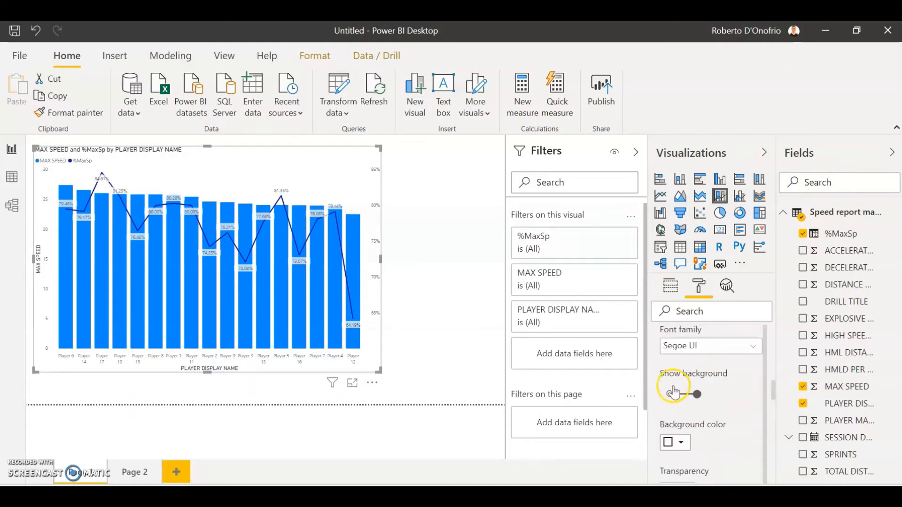
pyautogui.scroll(5, 673, 392)
pyautogui.click(657, 396)
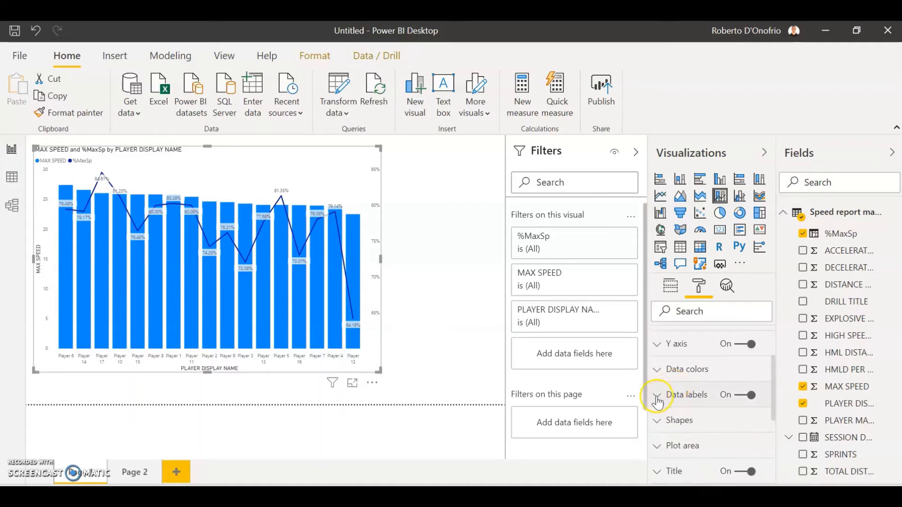
# Step: Set the %MaxSp line's stroke width to 0 in the shape formatting
pyautogui.click(680, 419)
pyautogui.scroll(-2, 681, 413)
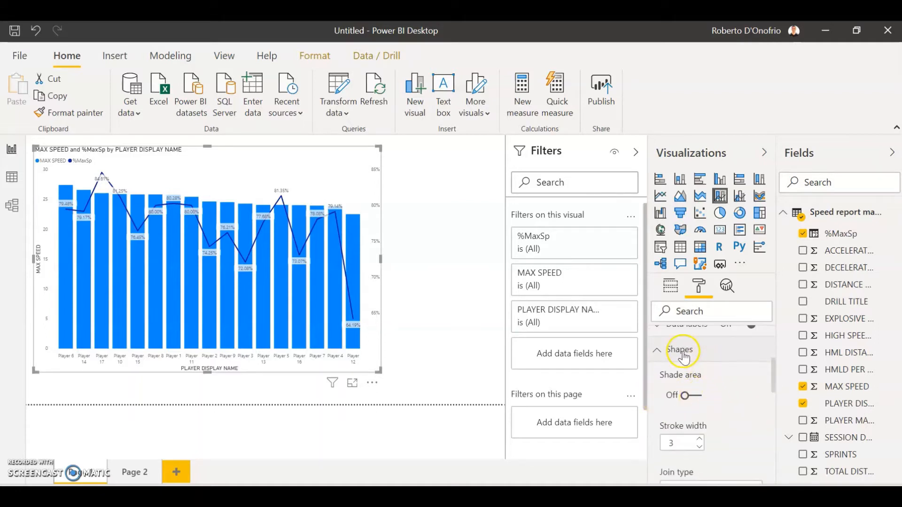
pyautogui.click(700, 448)
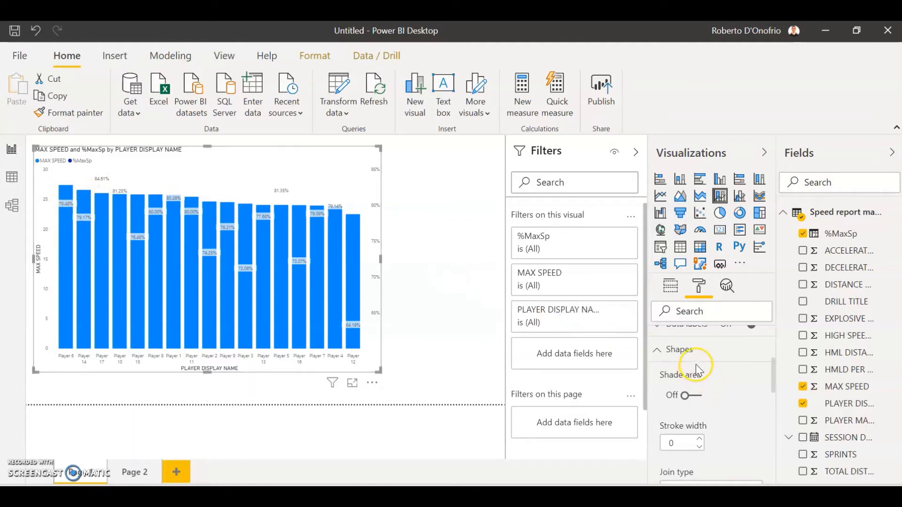
pyautogui.click(681, 349)
pyautogui.scroll(2, 687, 375)
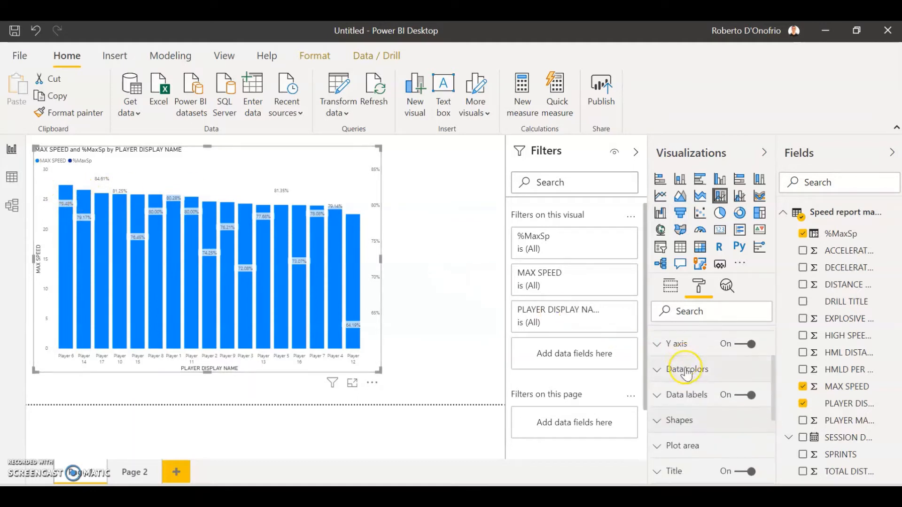
# Step: Select MAX SPEED as the customized data label series and show its labels
pyautogui.click(681, 395)
pyautogui.scroll(-1, 704, 397)
pyautogui.scroll(-5, 712, 383)
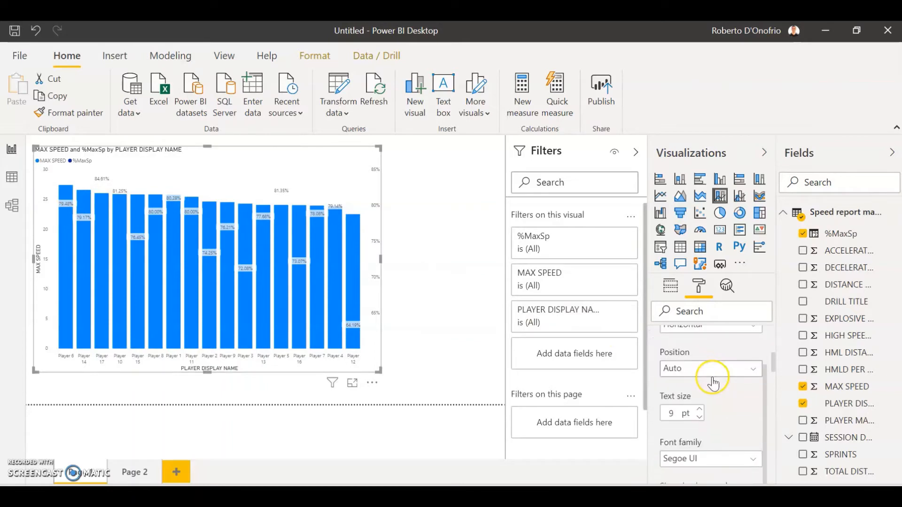
pyautogui.scroll(-6, 705, 399)
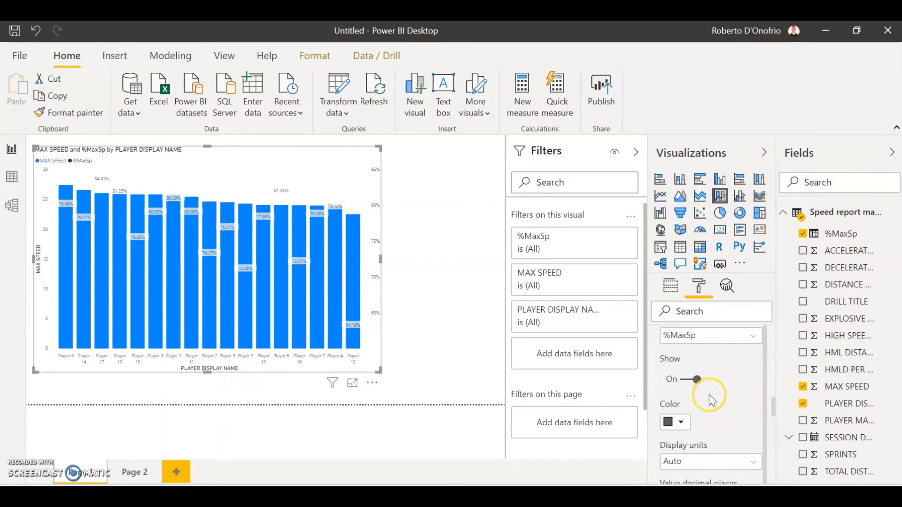
pyautogui.scroll(6, 708, 393)
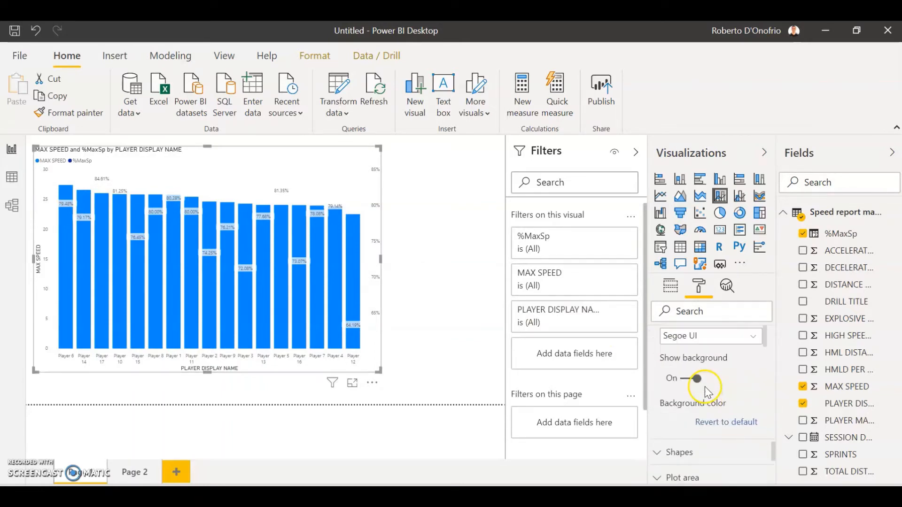
pyautogui.scroll(3, 719, 380)
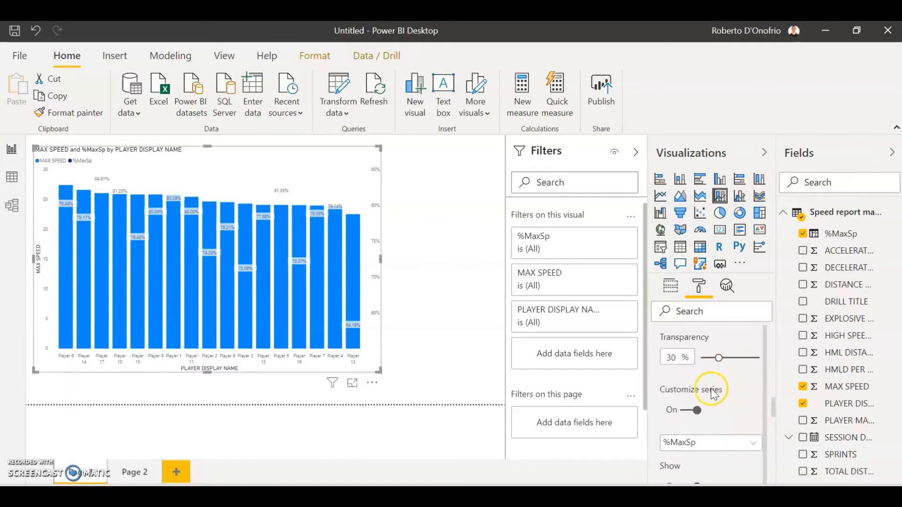
pyautogui.scroll(-2, 712, 390)
pyautogui.click(700, 341)
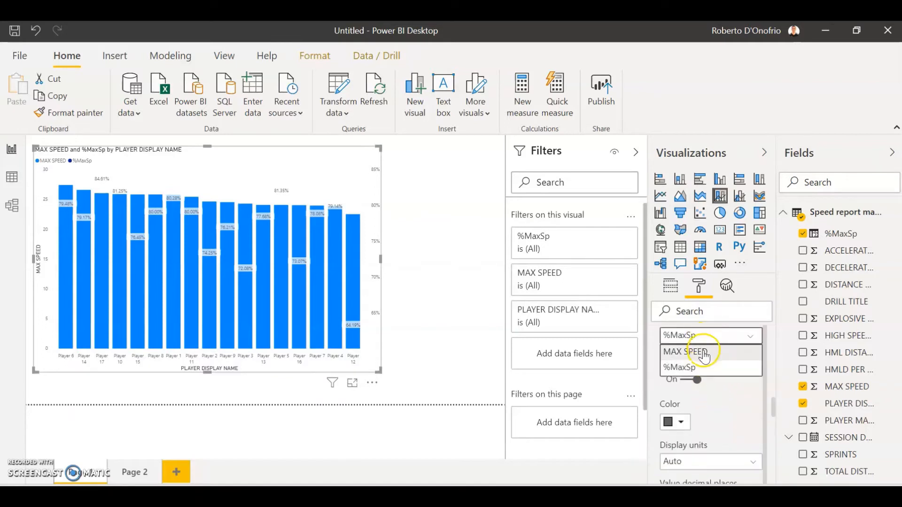
pyautogui.click(686, 351)
pyautogui.click(695, 381)
# Step: Set the MAX SPEED data labels' position to Inside base and collapse the data label settings
pyautogui.scroll(-4, 738, 390)
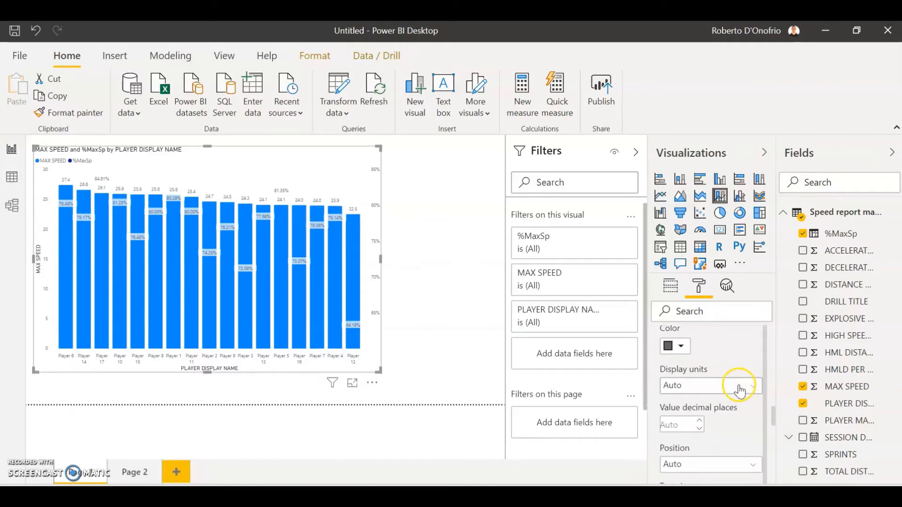
pyautogui.click(721, 399)
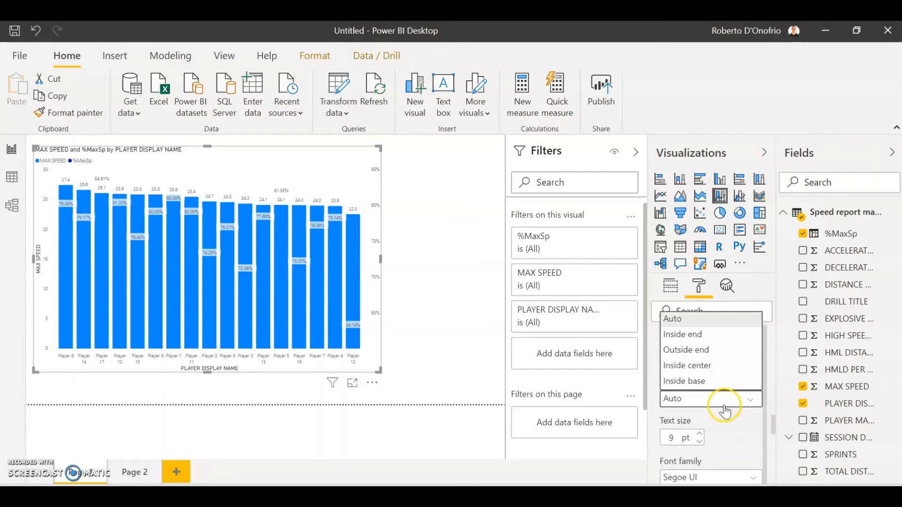
pyautogui.click(711, 381)
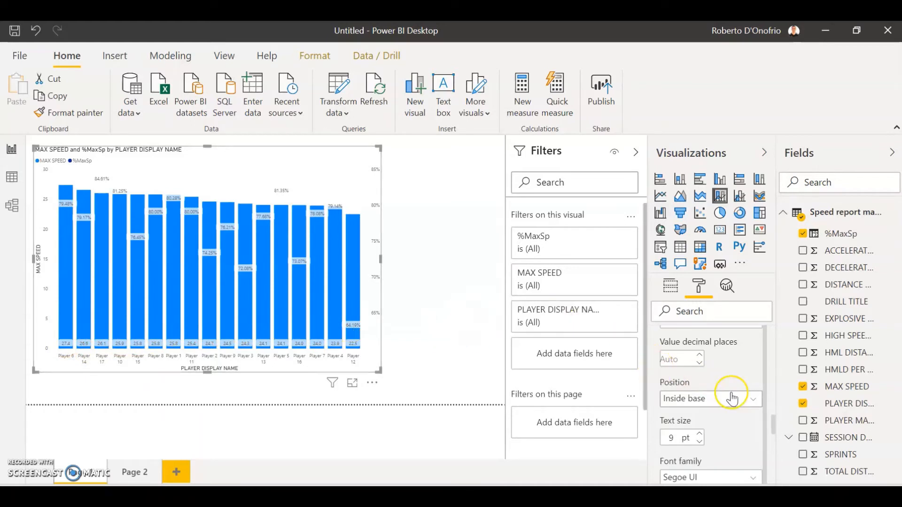
pyautogui.scroll(8, 732, 398)
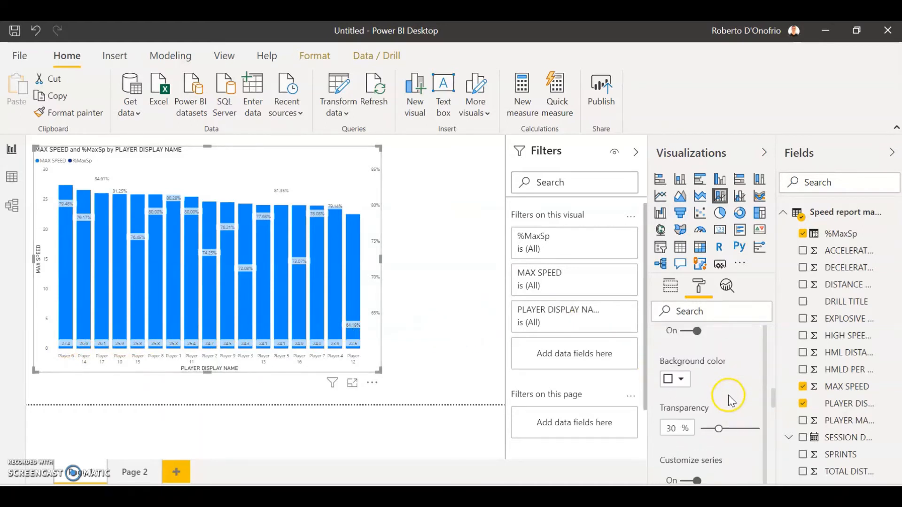
pyautogui.scroll(8, 729, 400)
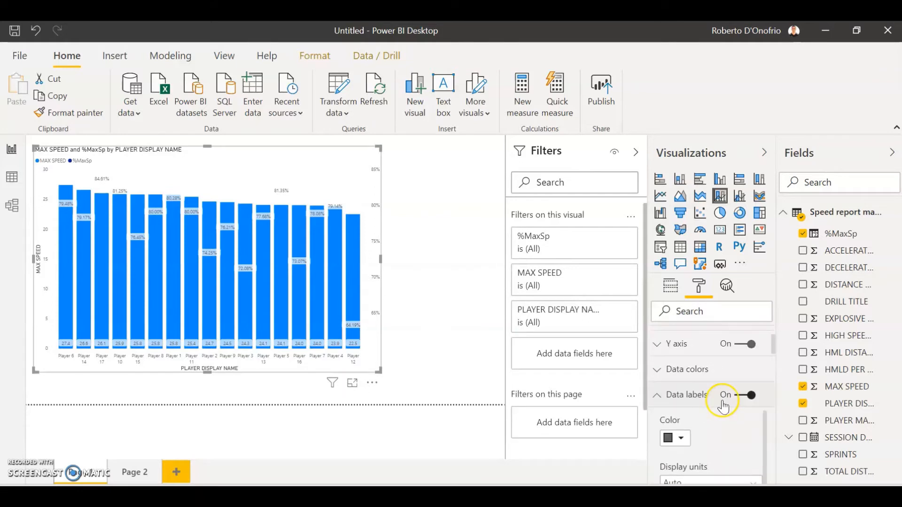
pyautogui.click(668, 394)
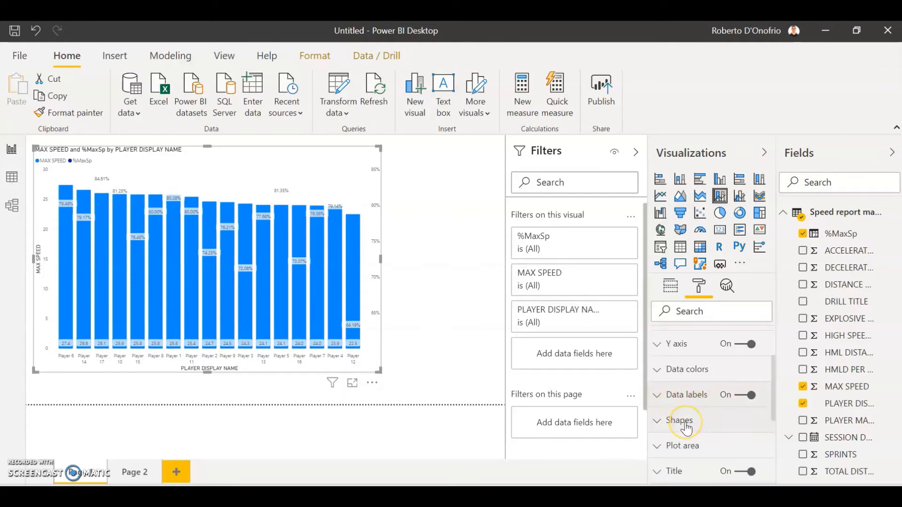
# Step: Turn on markers for the %MaxSp line in the chart's shape formatting
pyautogui.click(684, 423)
pyautogui.scroll(-5, 724, 411)
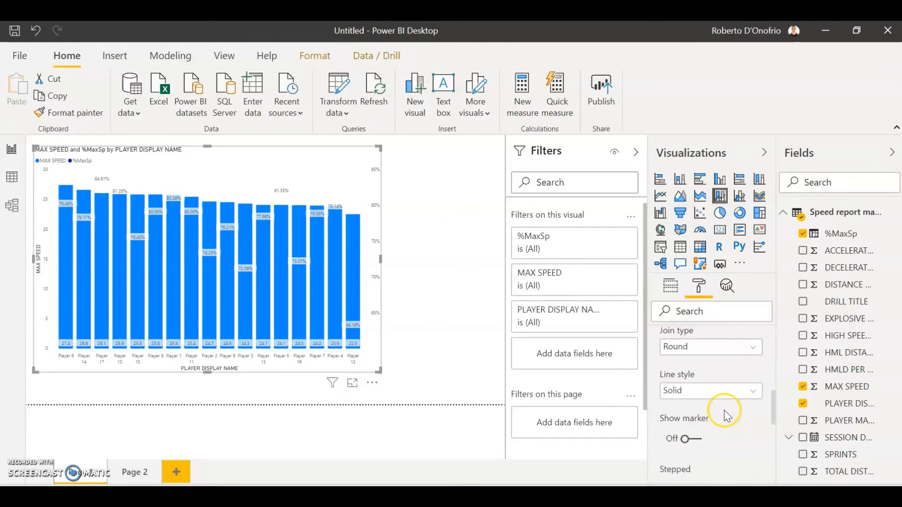
pyautogui.scroll(-3, 724, 410)
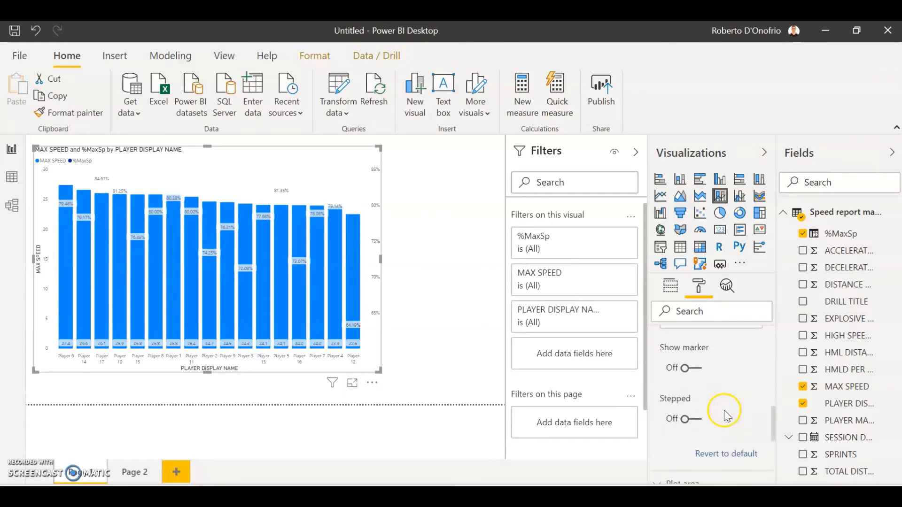
pyautogui.click(690, 368)
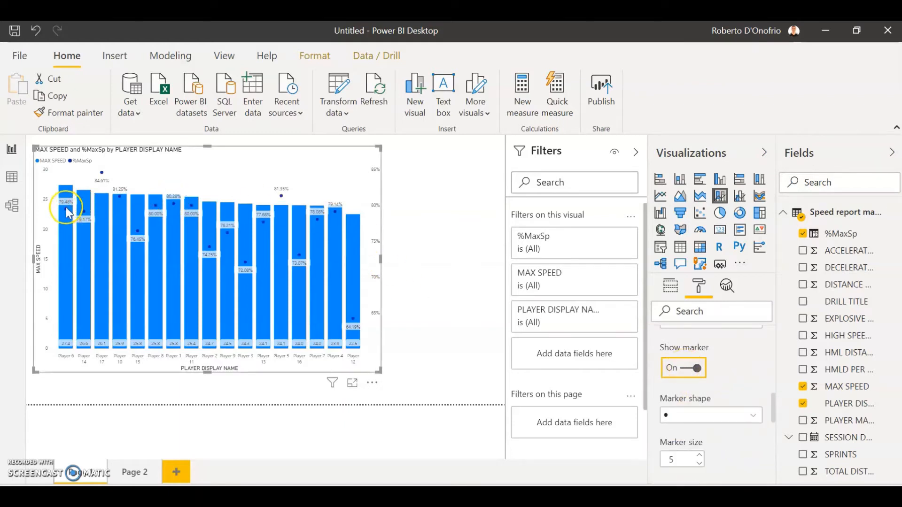
# Step: Examine the columns, percentage markers and labels in the chart, including Player 5's column details
pyautogui.moveTo(119, 201)
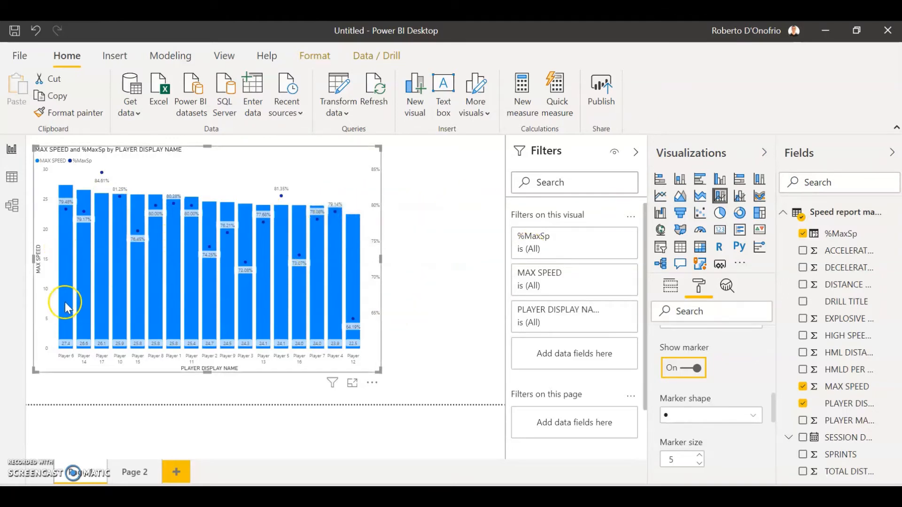
pyautogui.moveTo(69, 308)
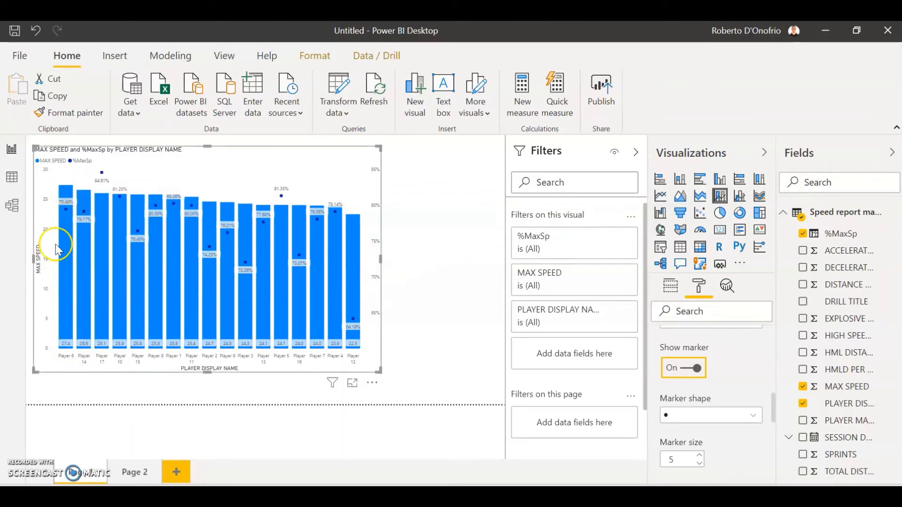
pyautogui.moveTo(67, 196)
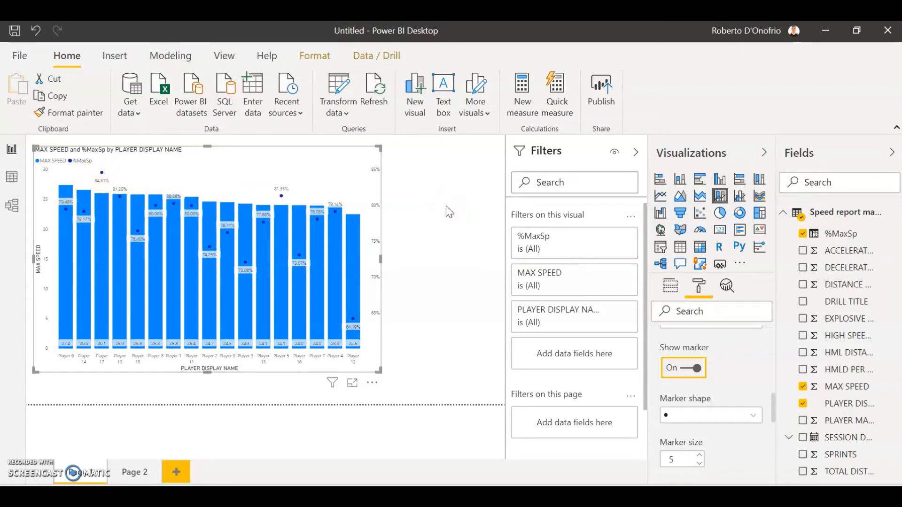
pyautogui.click(285, 242)
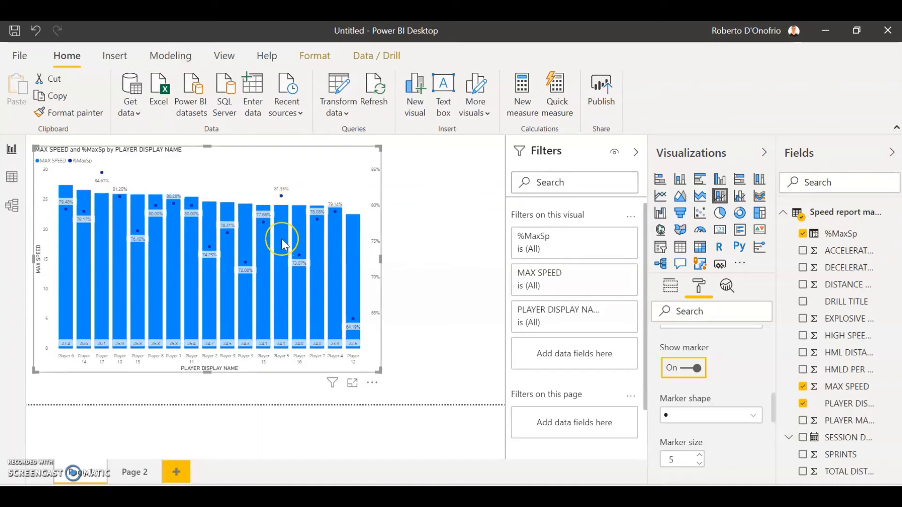
pyautogui.moveTo(281, 238)
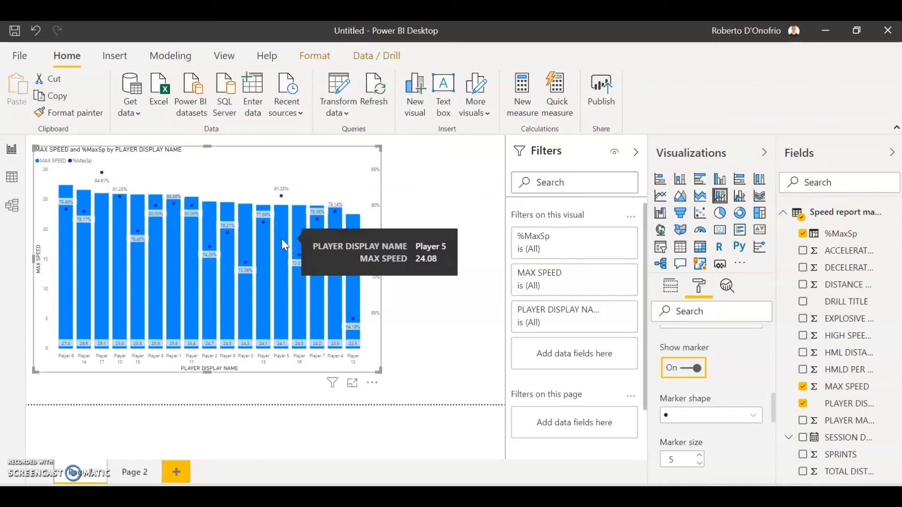
pyautogui.click(282, 200)
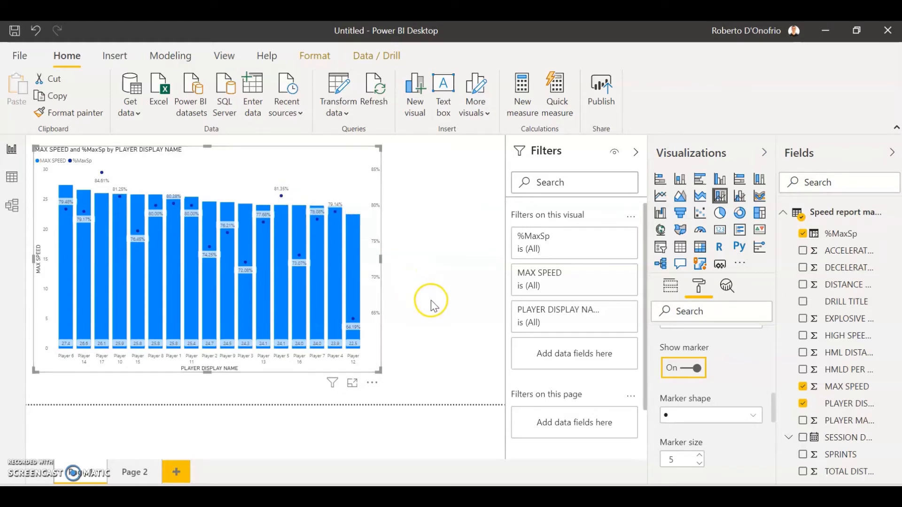
pyautogui.click(463, 240)
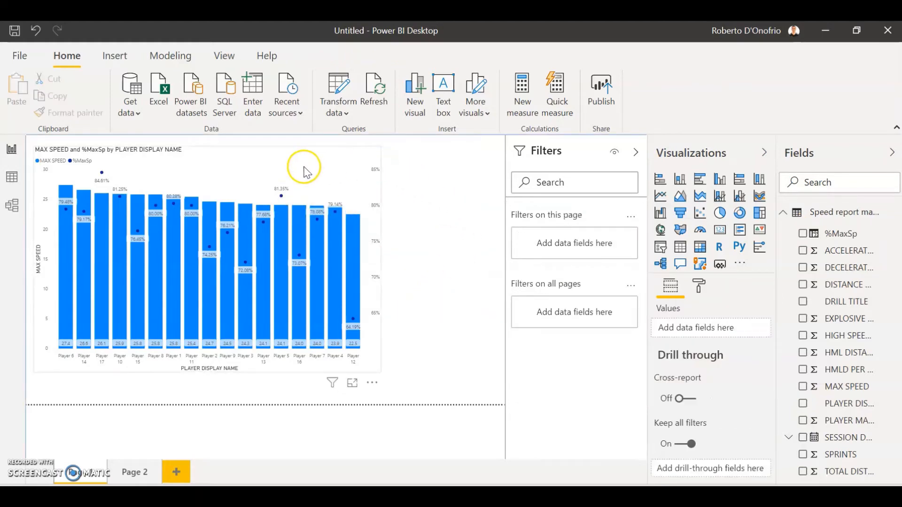
# Step: Swap the chart's fields so %MaxSp supplies the column values and MAX SPEED supplies the line values
pyautogui.click(304, 170)
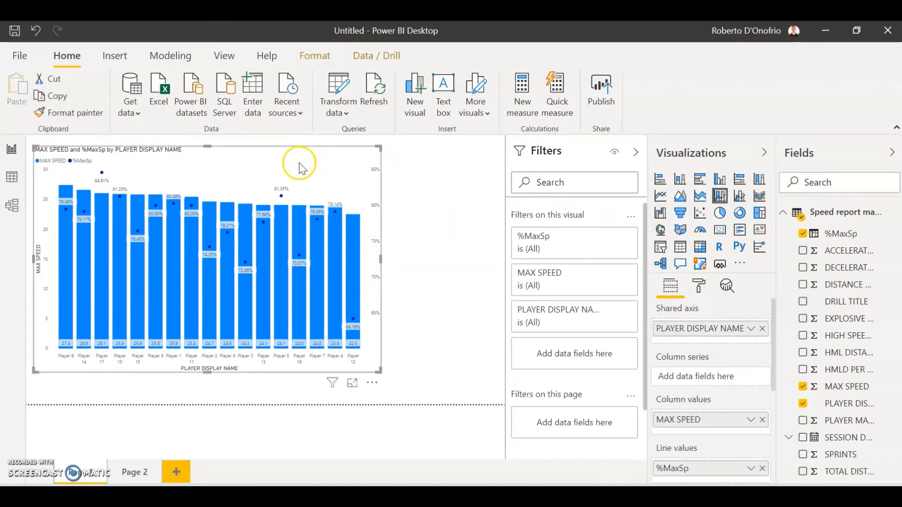
pyautogui.scroll(-3, 684, 399)
pyautogui.moveTo(685, 348)
pyautogui.mouseDown()
pyautogui.moveTo(692, 408)
pyautogui.moveTo(691, 350)
pyautogui.moveTo(697, 357)
pyautogui.mouseUp()
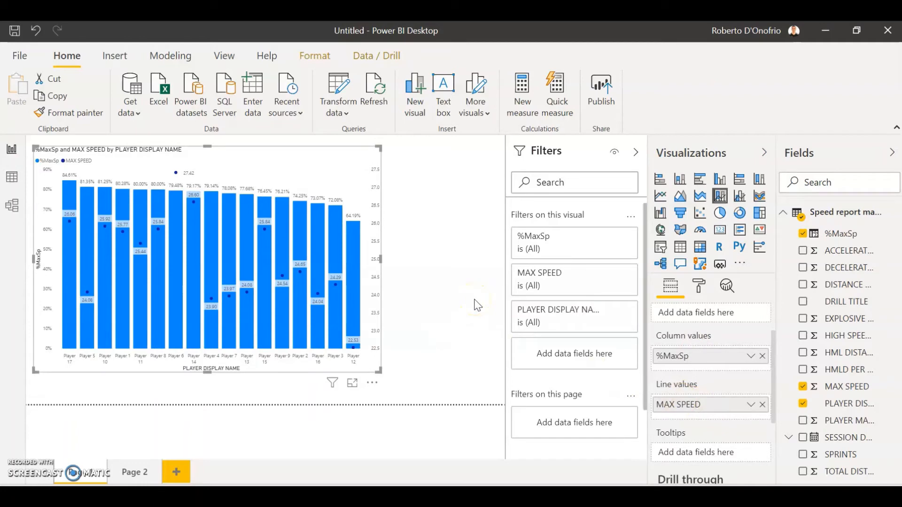
pyautogui.moveTo(689, 358)
pyautogui.mouseDown()
pyautogui.moveTo(691, 408)
pyautogui.moveTo(691, 365)
pyautogui.mouseUp()
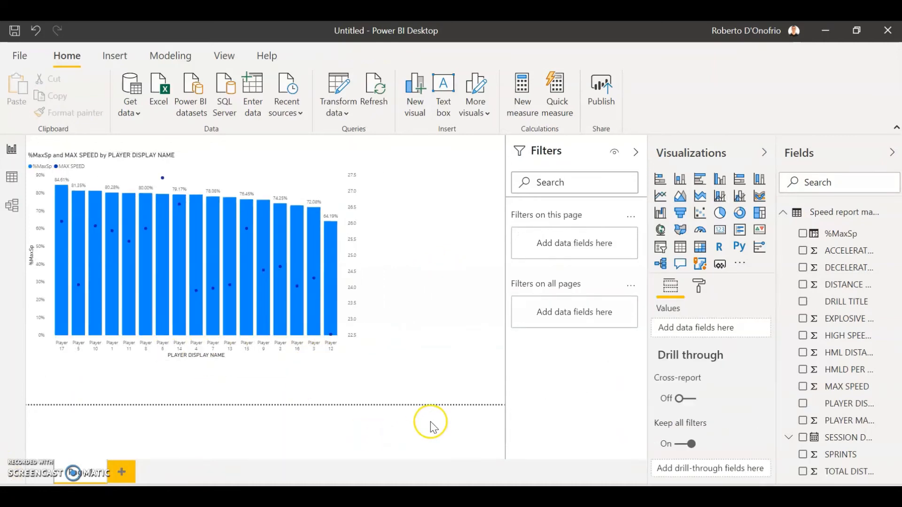
# Step: Switch to the Data workbook in Excel and look through the session rows of the Data dump sheet
pyautogui.click(577, 467)
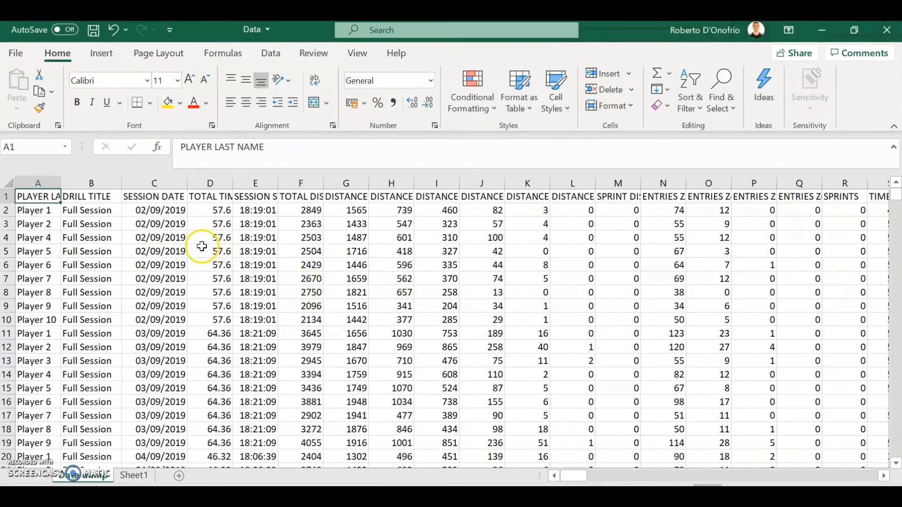
pyautogui.scroll(-9, 365, 297)
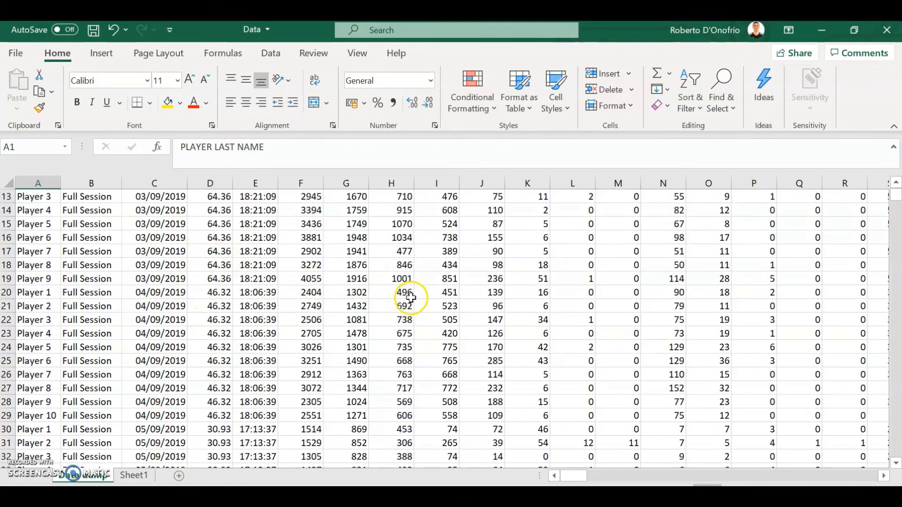
pyautogui.scroll(9, 366, 297)
pyautogui.scroll(-20, 253, 294)
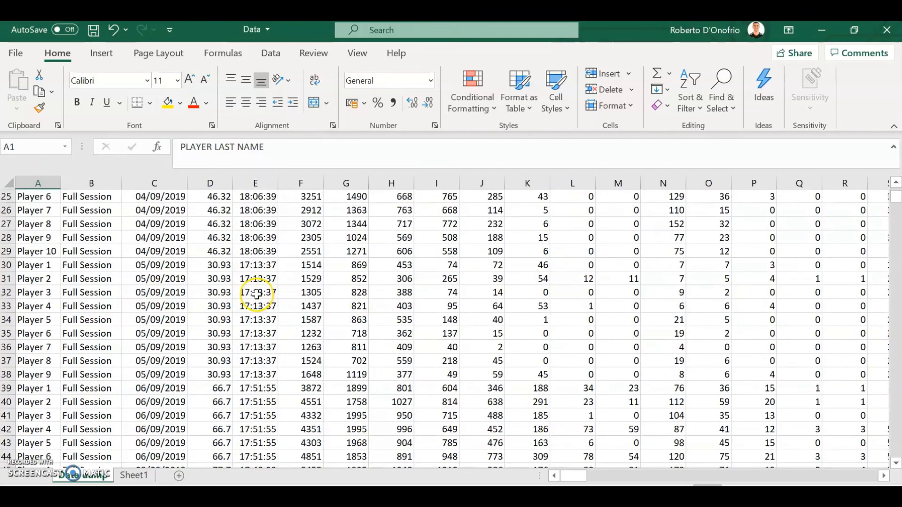
pyautogui.scroll(20, 253, 294)
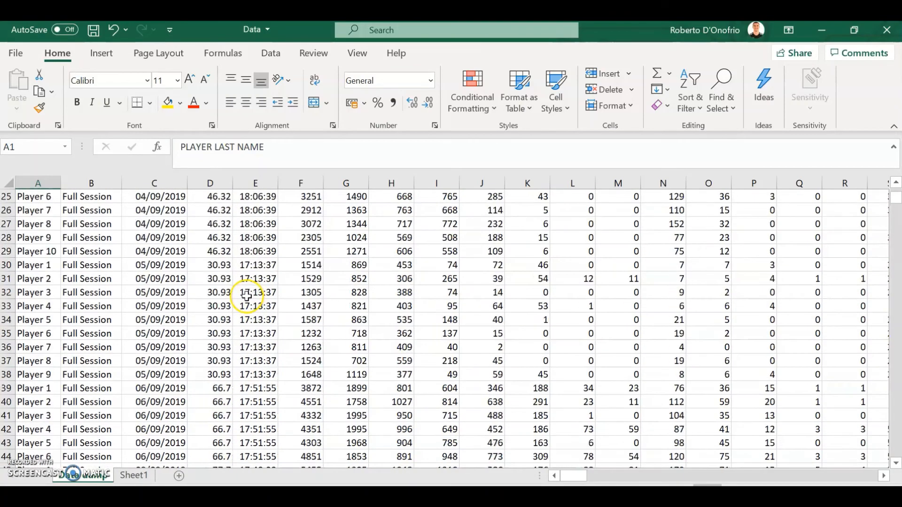
# Step: Examine the full width of the Data dump headers and go to the first empty column at cell HO2
pyautogui.click(174, 265)
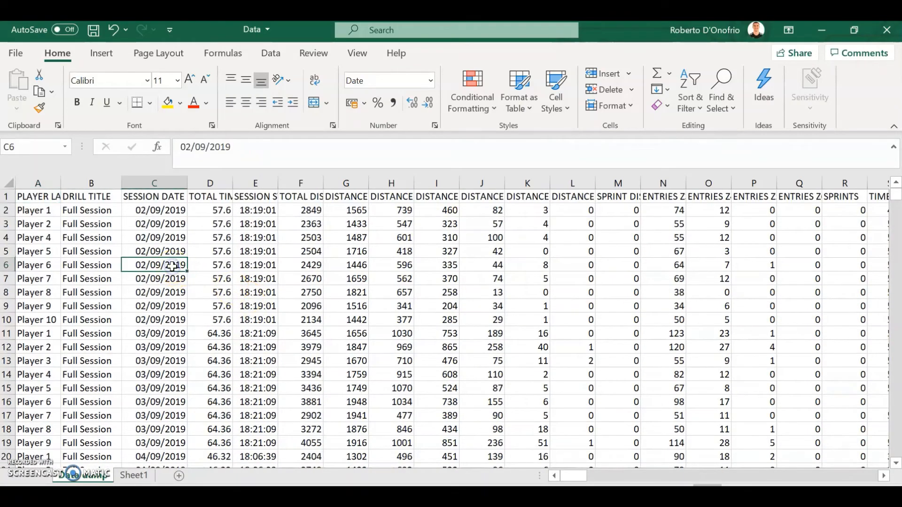
pyautogui.hotkey('ctrl', 'Right')
pyautogui.press('Up')
pyautogui.press('Up')
pyautogui.press('Up')
pyautogui.press('Up')
pyautogui.press('Up')
pyautogui.hotkey('ctrl', 'Left')
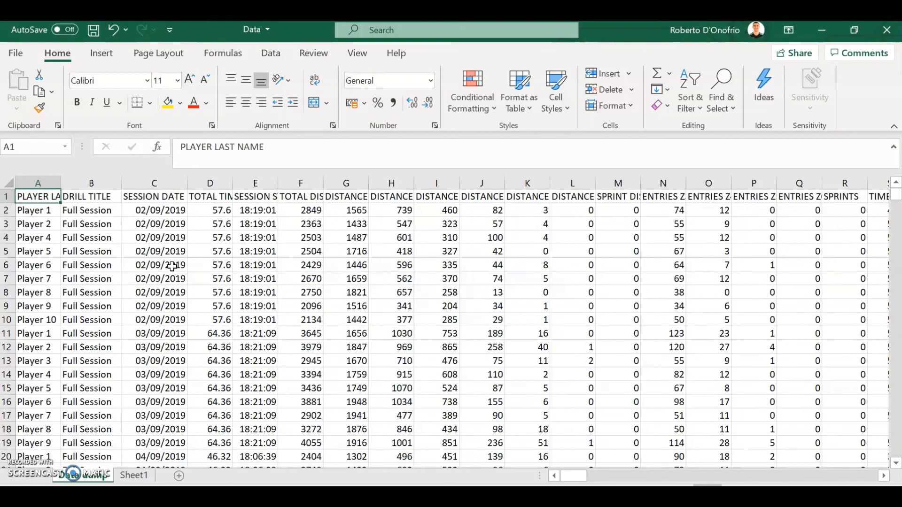
pyautogui.hotkey('ctrl', 'Right')
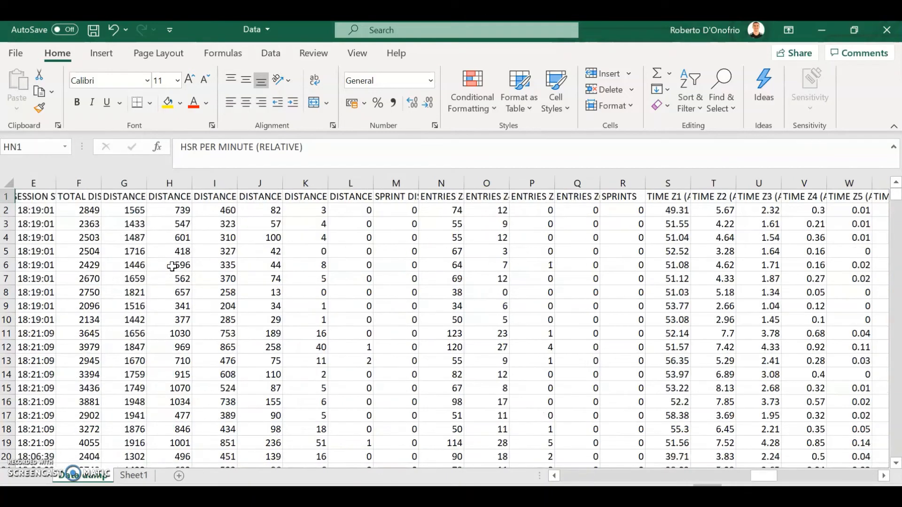
pyautogui.hotkey('ctrl', 'Left')
pyautogui.hotkey('ctrl', 'Right')
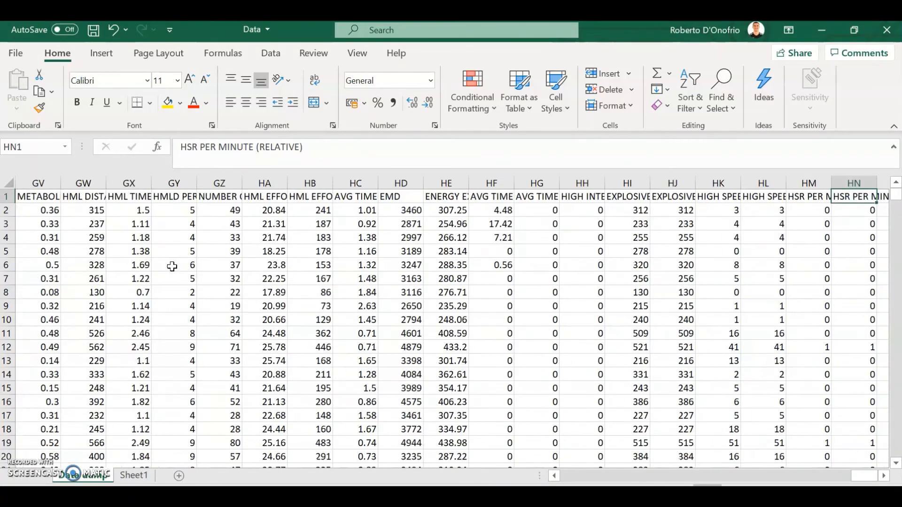
pyautogui.scroll(-5, 291, 263)
pyautogui.scroll(5, 260, 269)
pyautogui.press('Right')
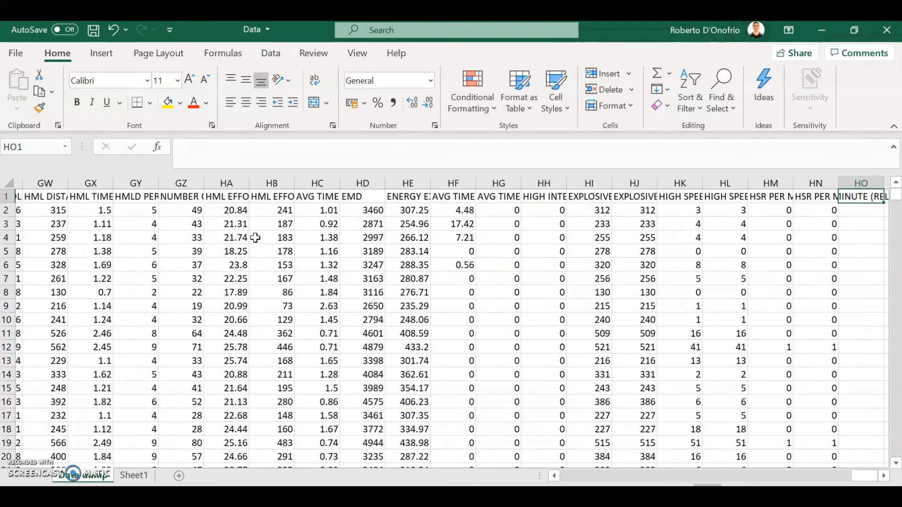
pyautogui.press('Left')
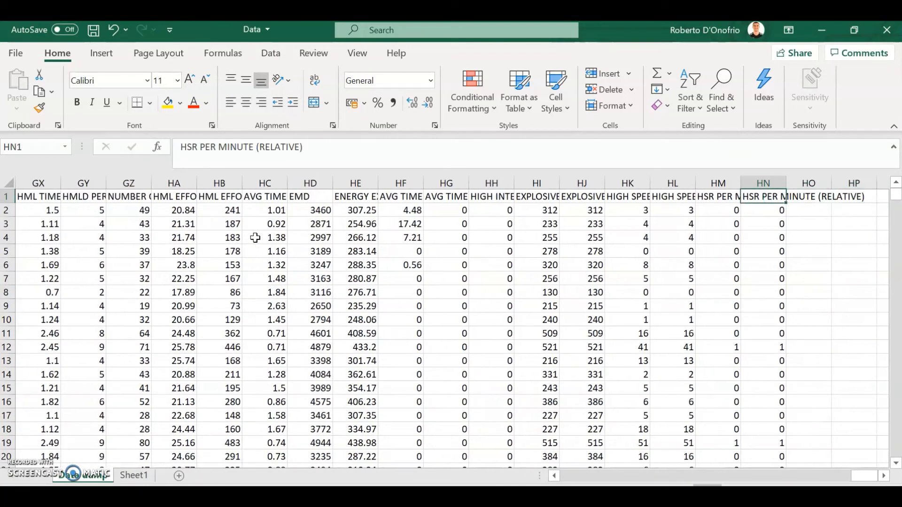
pyautogui.press('Down')
pyautogui.press('Right')
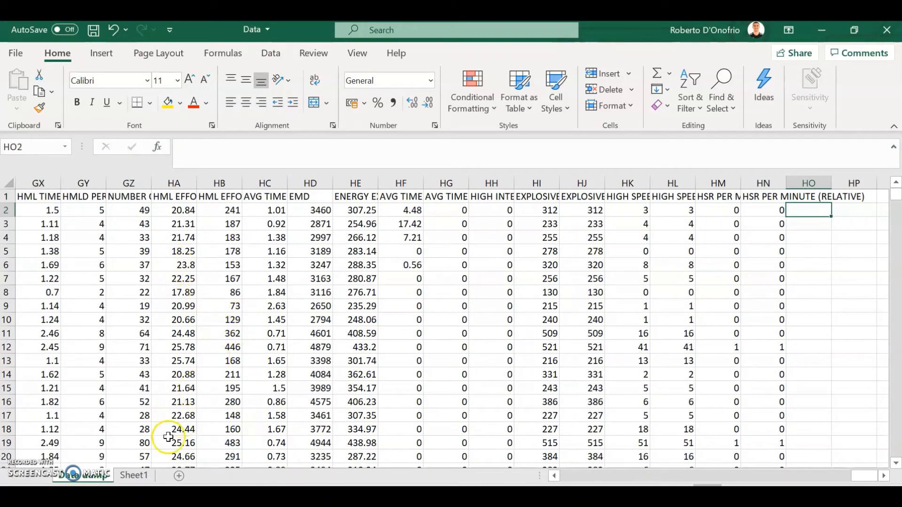
# Step: On Sheet1, name the player and maximum speed range A1:B18 MaxSpeed
pyautogui.click(134, 476)
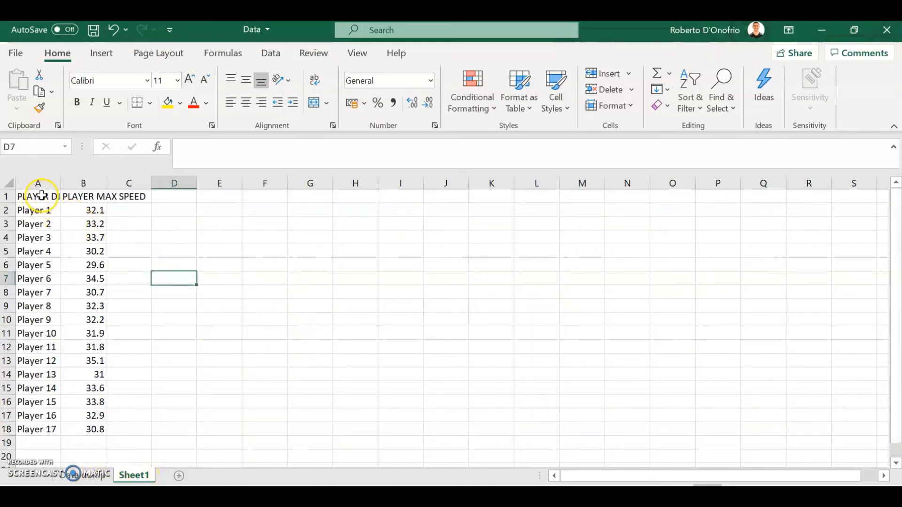
pyautogui.moveTo(39, 202); pyautogui.dragTo(86, 431)
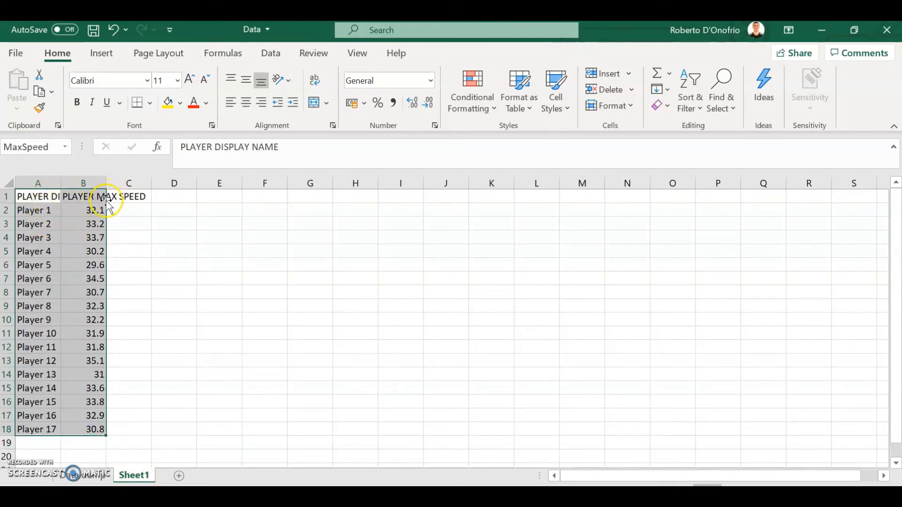
pyautogui.click(184, 248)
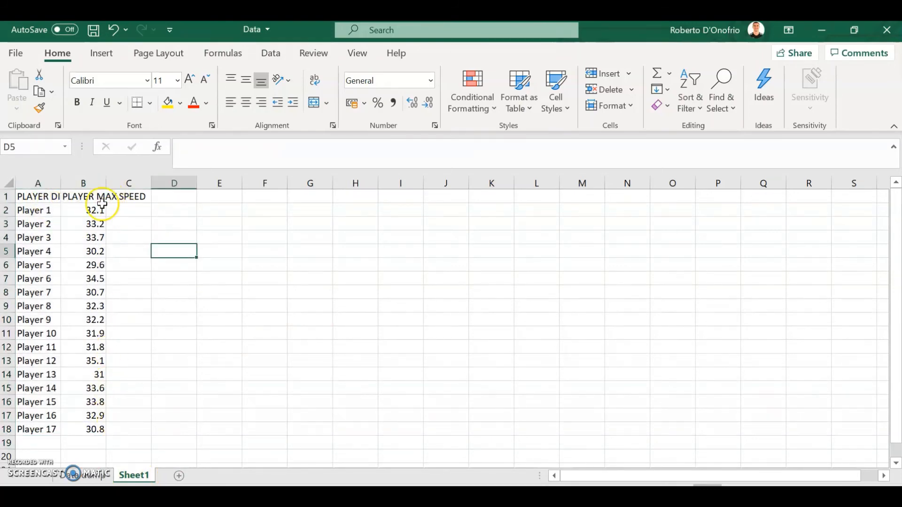
pyautogui.moveTo(94, 431); pyautogui.dragTo(38, 200)
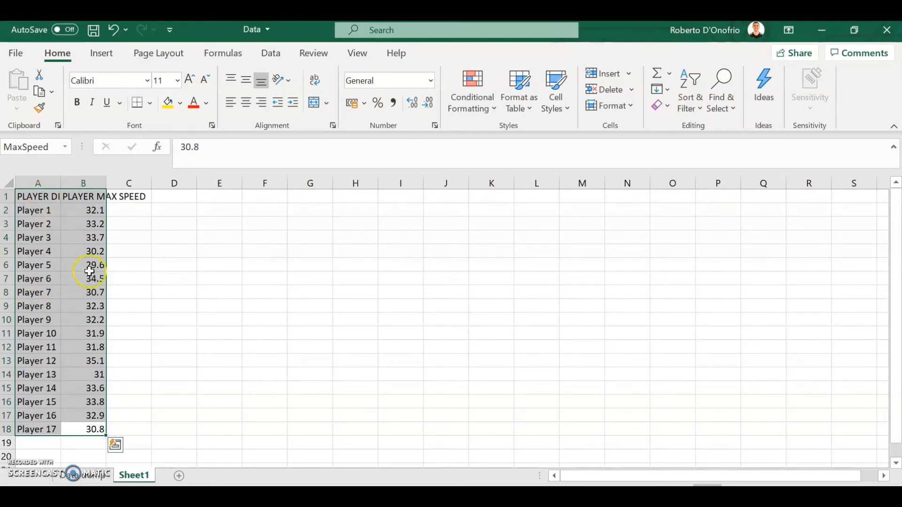
pyautogui.click(46, 148)
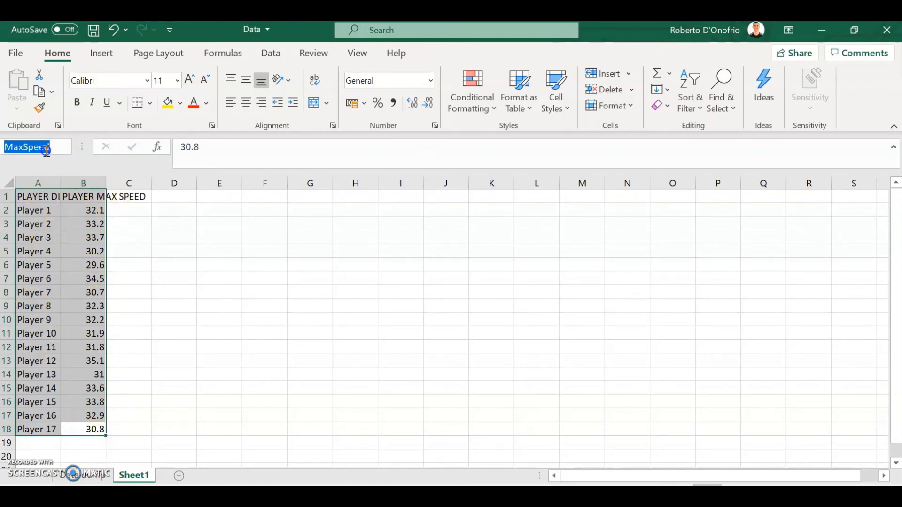
pyautogui.click(47, 149)
pyautogui.write('Ma')
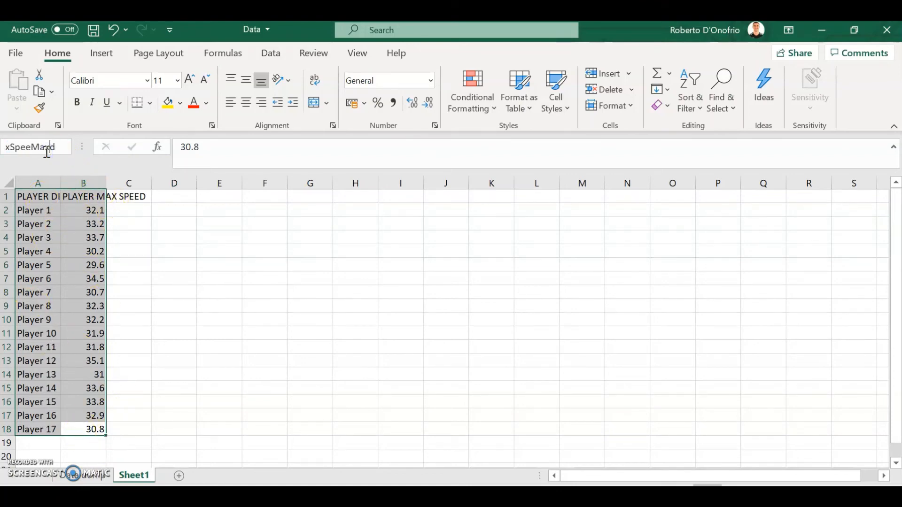
pyautogui.press('BackSpace')
pyautogui.press('BackSpace')
pyautogui.press('BackSpace')
pyautogui.press('Return')
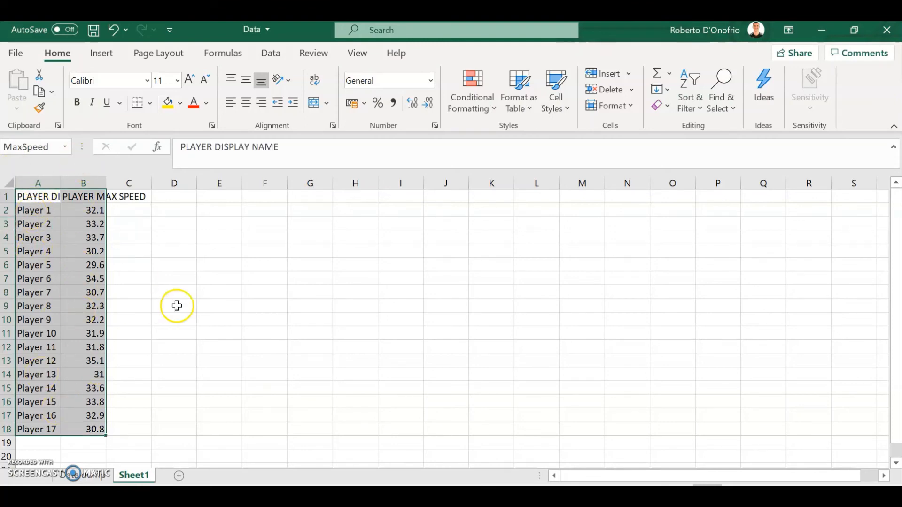
# Step: On the Data dump sheet, enter the header %MaxSp in cell HO1
pyautogui.click(81, 477)
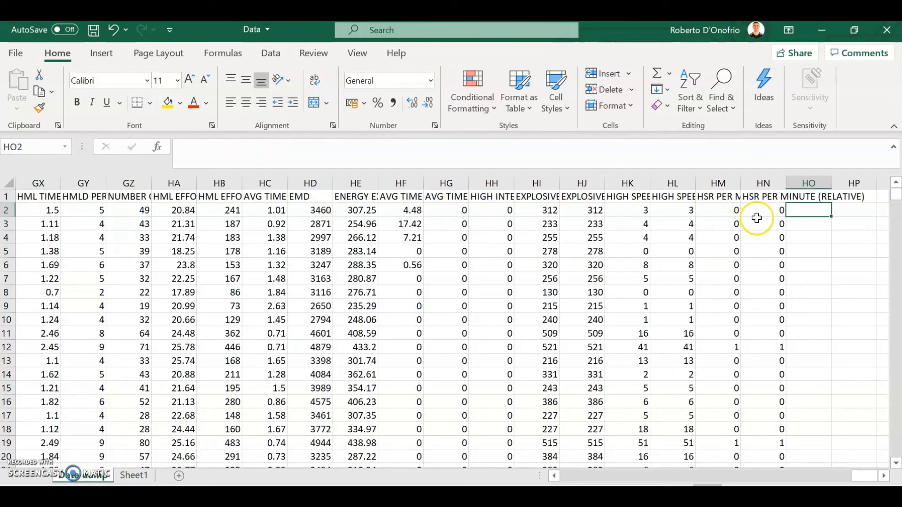
pyautogui.click(825, 196)
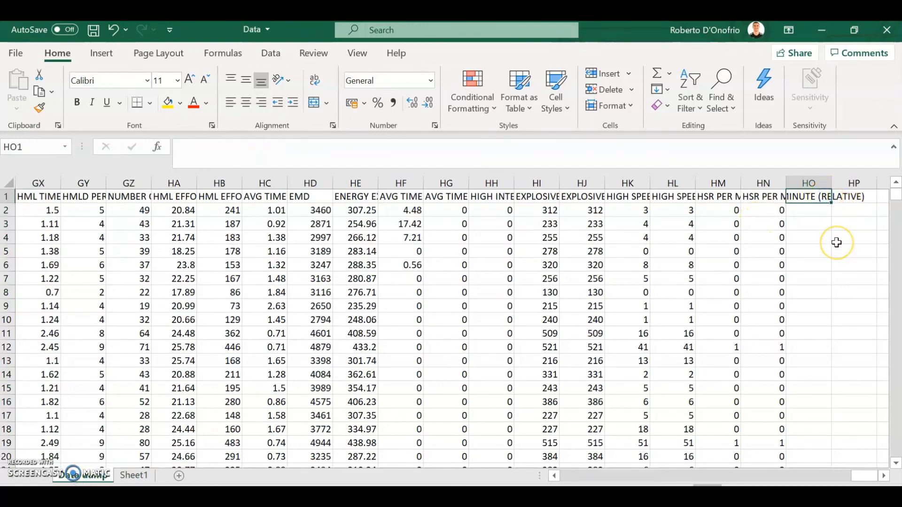
pyautogui.write('%Ma')
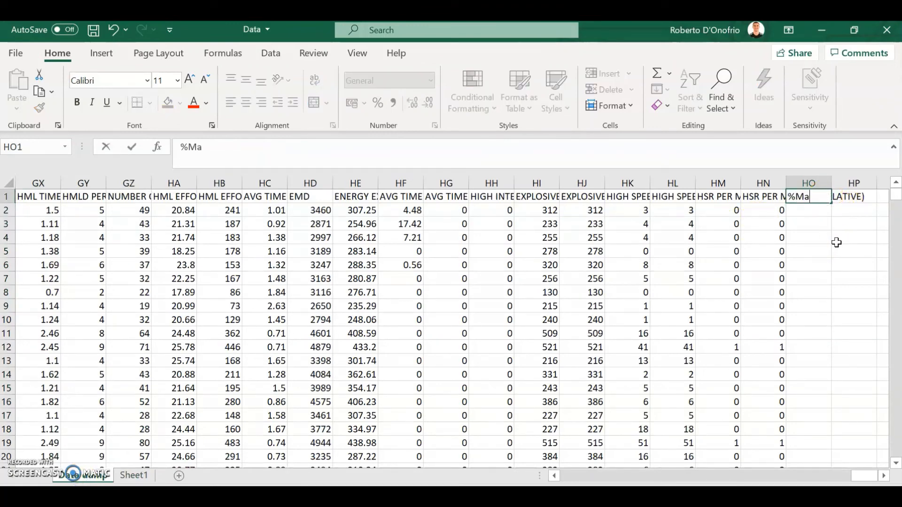
pyautogui.write('xSp')
pyautogui.press('Return')
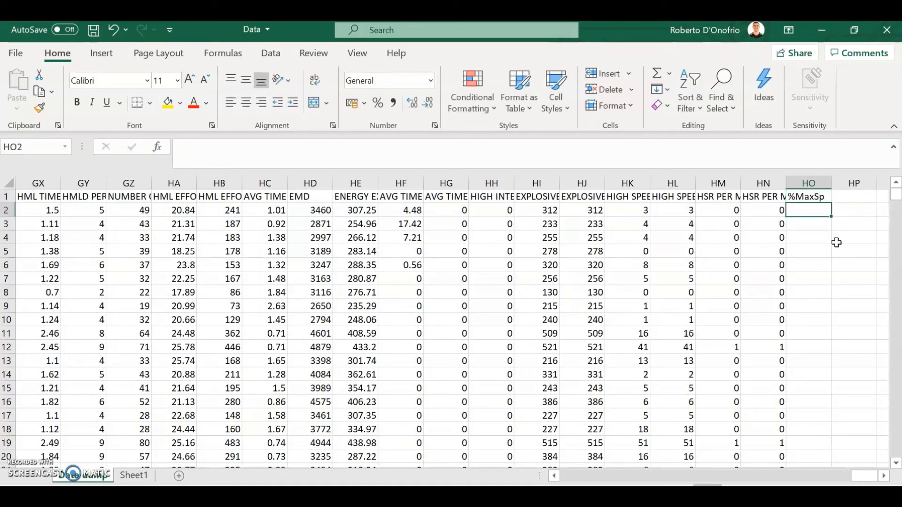
# Step: Start a VLOOKUP formula in cell HO2 of the Data dump sheet with player cell A2 as the lookup value
pyautogui.write('=')
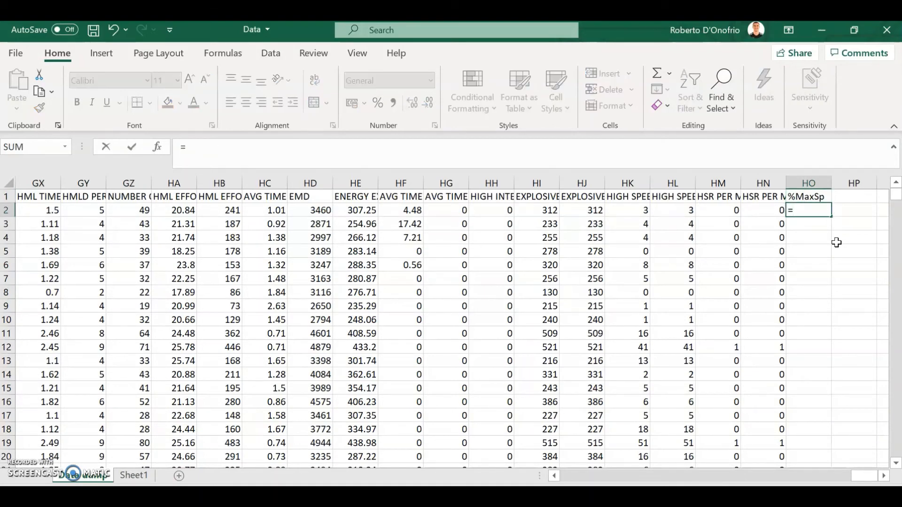
pyautogui.write('v')
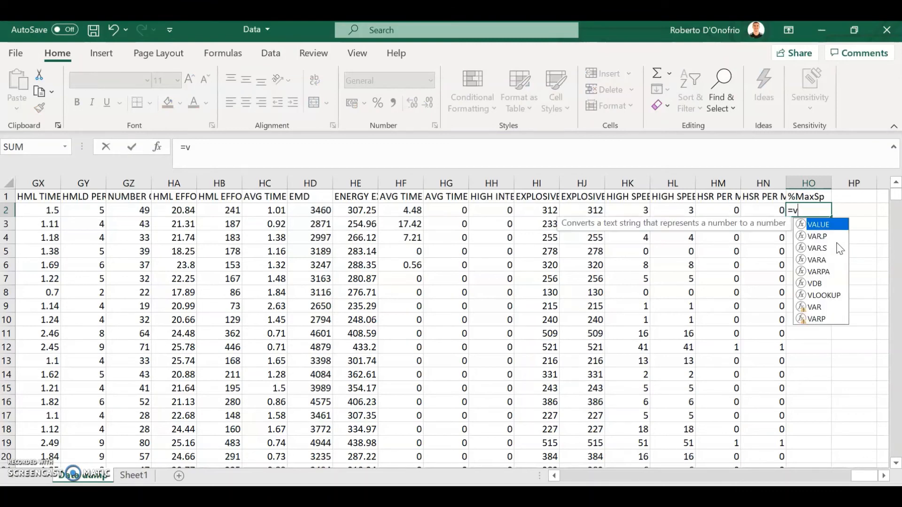
pyautogui.write('loo')
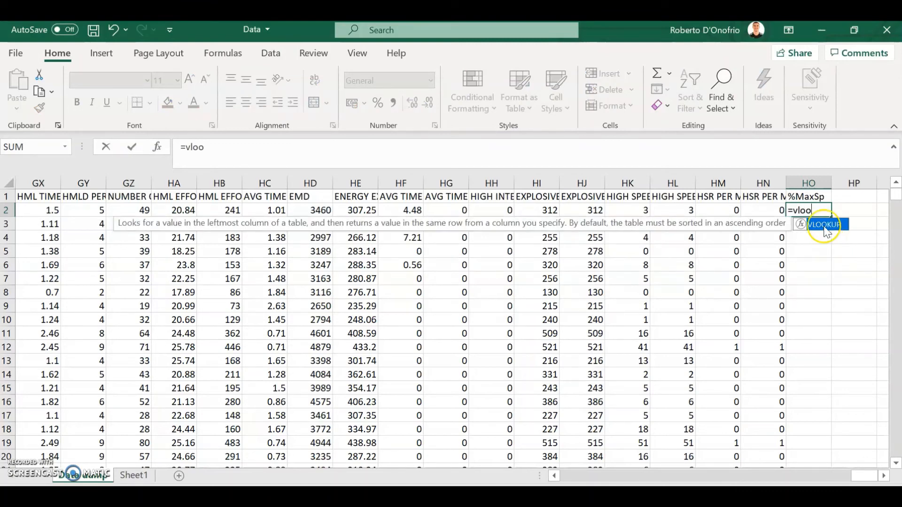
pyautogui.doubleClick(824, 225)
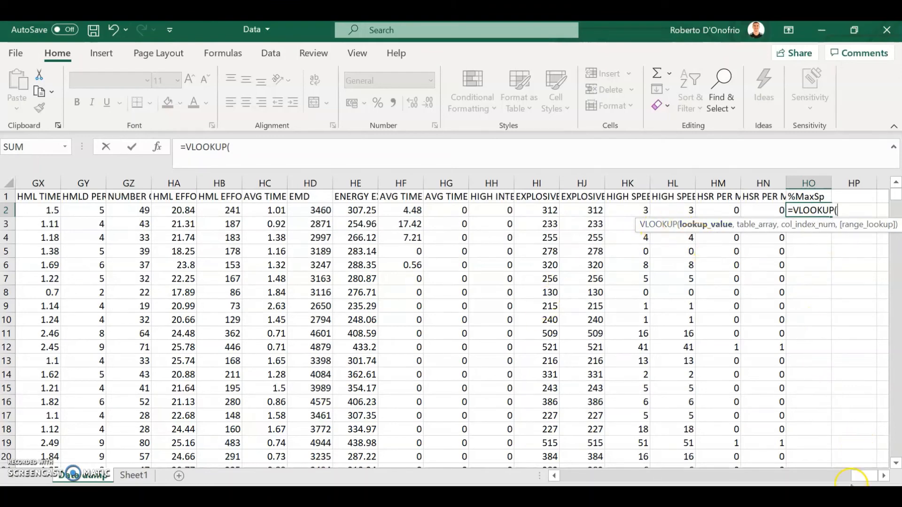
pyautogui.moveTo(866, 476); pyautogui.dragTo(543, 477)
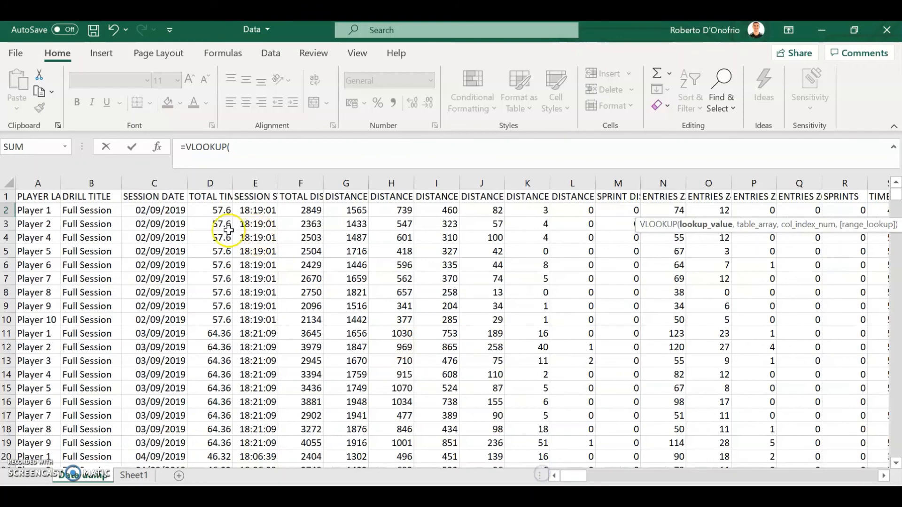
pyautogui.click(47, 212)
pyautogui.write(',')
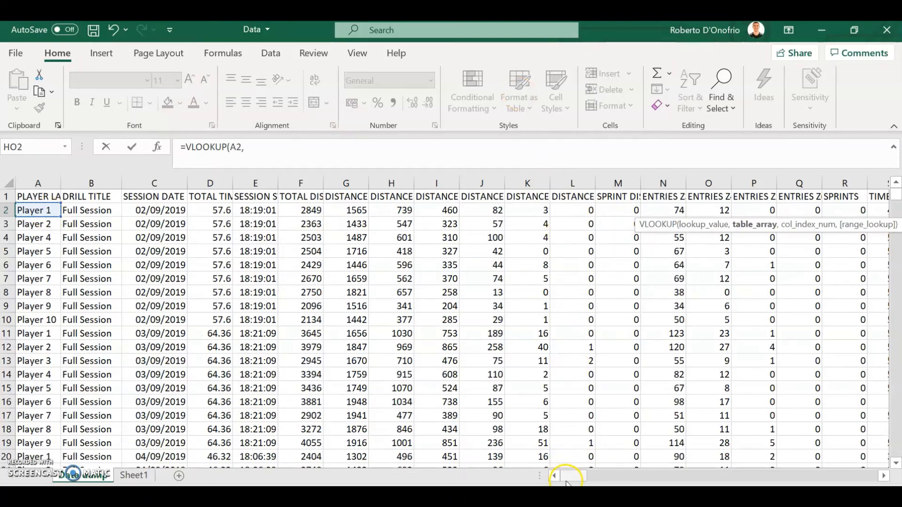
# Step: Set the named range MaxSpeed as the table array of the VLOOKUP in HO2
pyautogui.moveTo(571, 476); pyautogui.dragTo(869, 476)
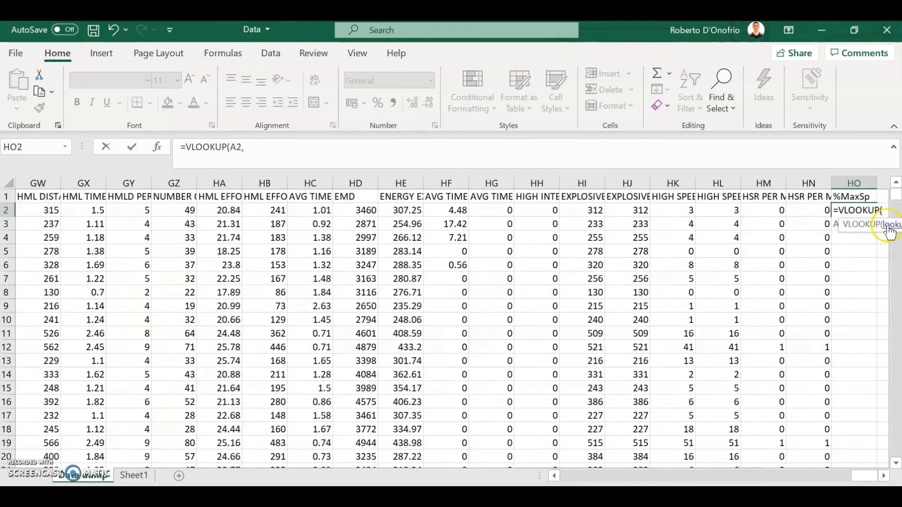
pyautogui.click(272, 147)
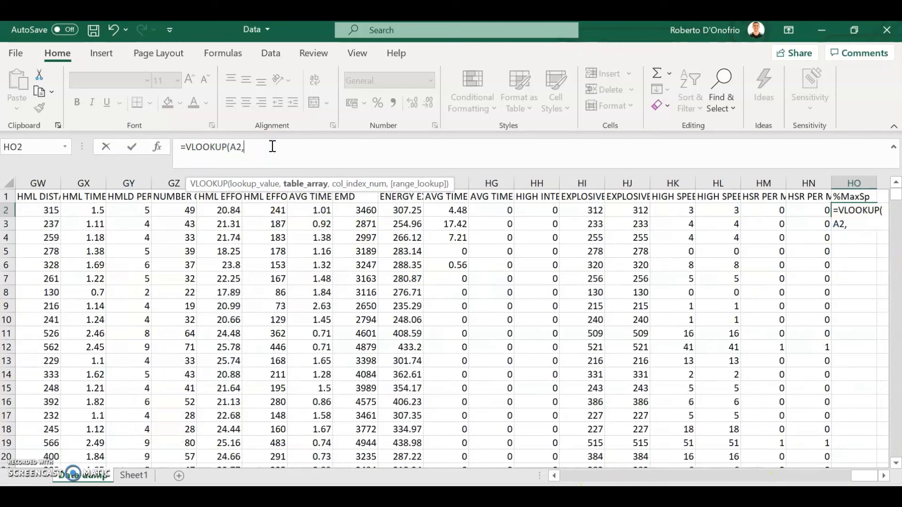
pyautogui.write('ma')
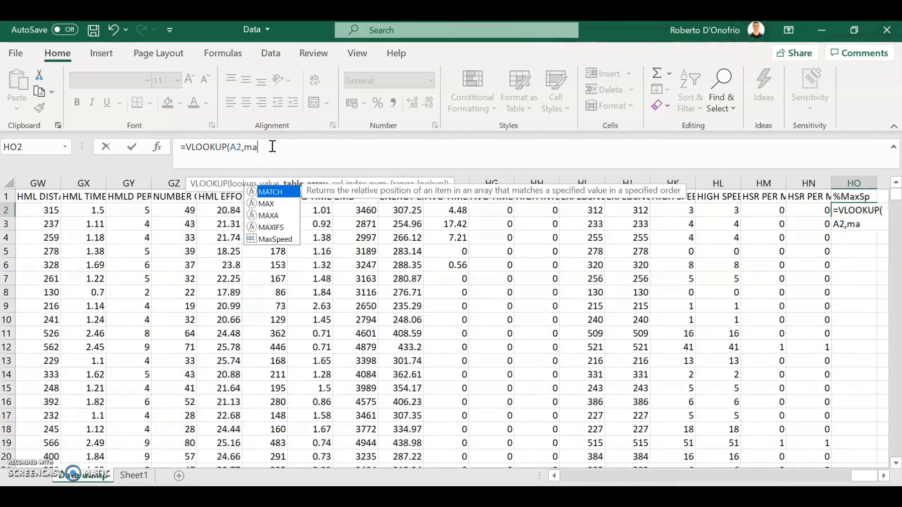
pyautogui.write('x')
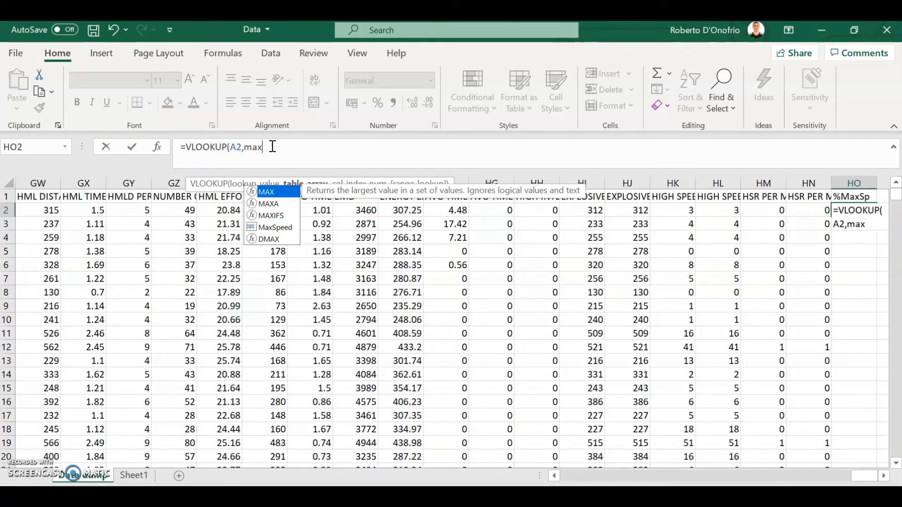
pyautogui.doubleClick(275, 228)
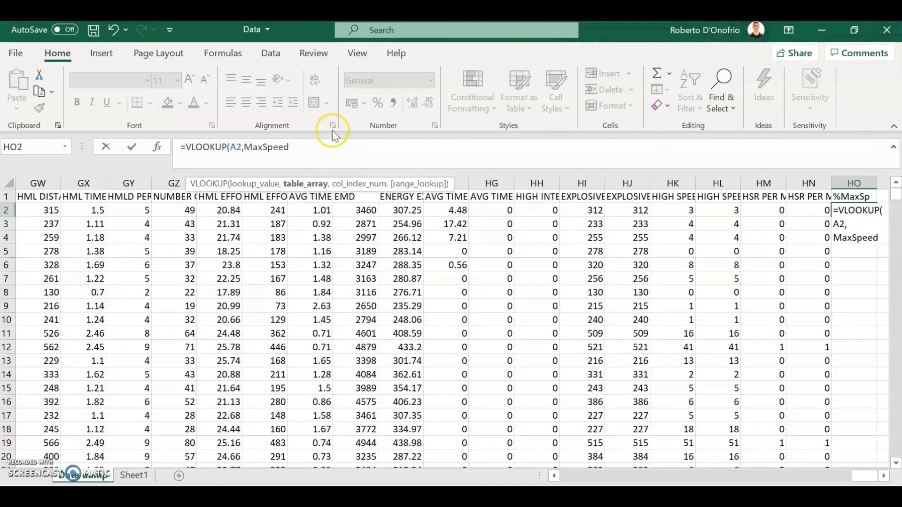
pyautogui.write(',')
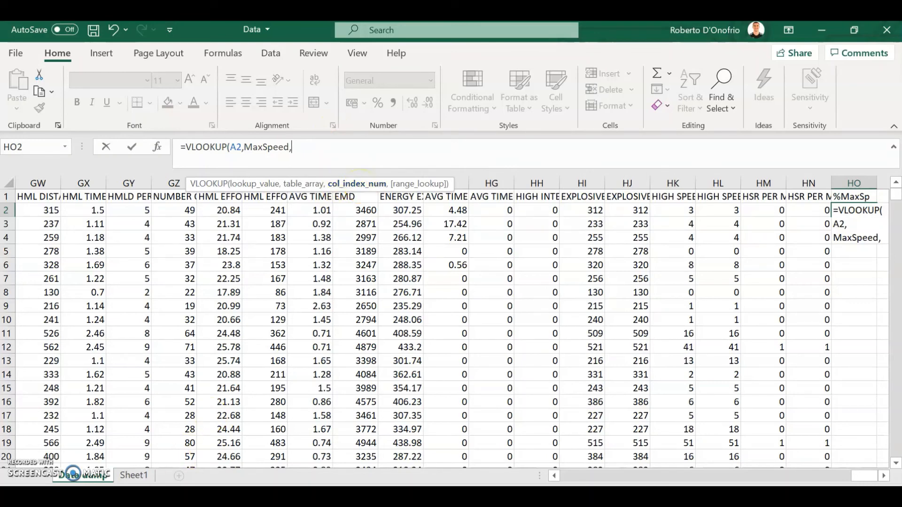
# Step: Complete the HO2 lookup with column index 2 and a FALSE exact match, giving =VLOOKUP(A2,MaxSpeed,2,FALSE)
pyautogui.click(131, 476)
pyautogui.click(133, 476)
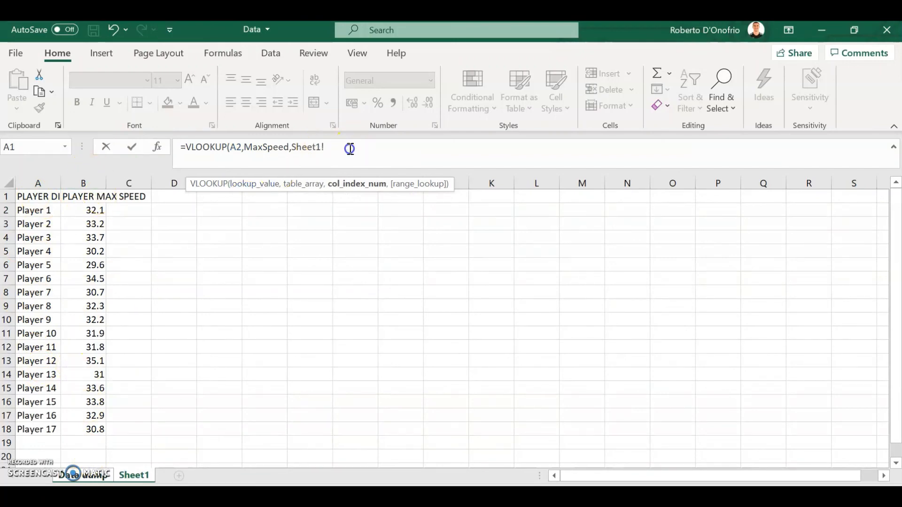
pyautogui.moveTo(348, 147); pyautogui.dragTo(296, 167)
pyautogui.press('BackSpace')
pyautogui.write(',')
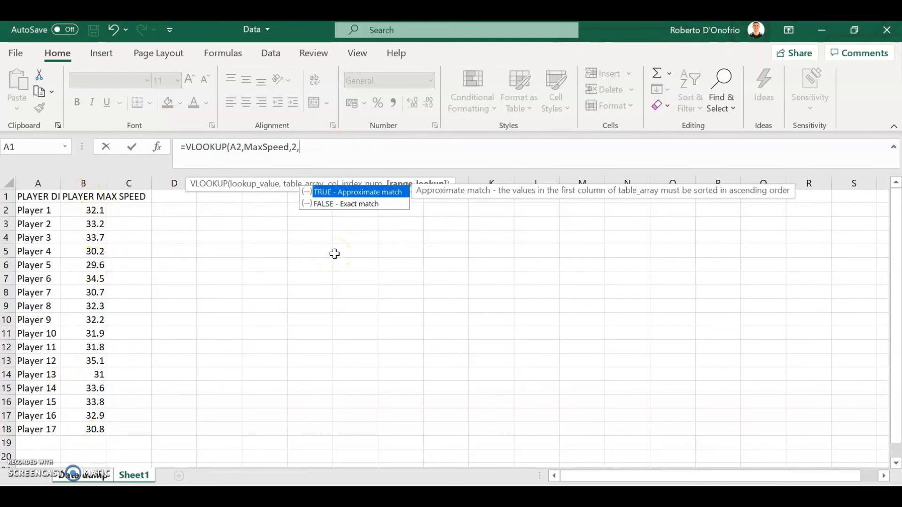
pyautogui.doubleClick(337, 205)
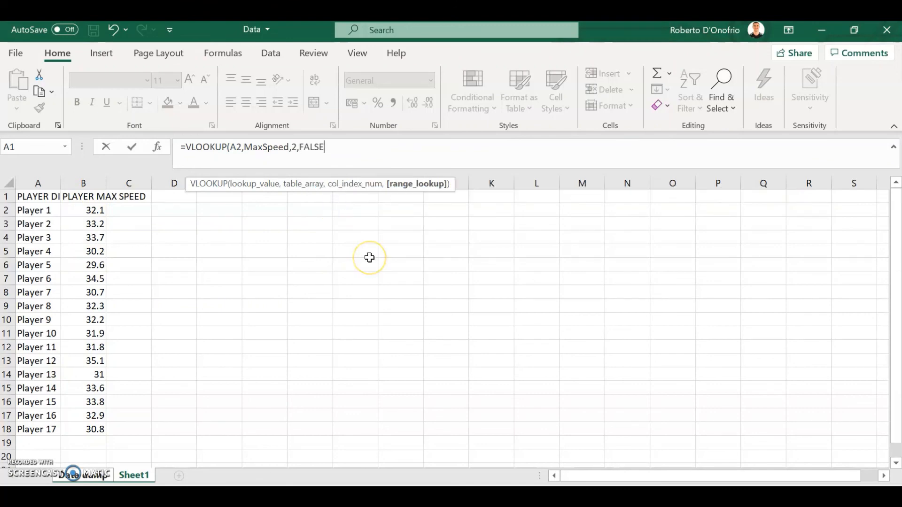
pyautogui.press('Return')
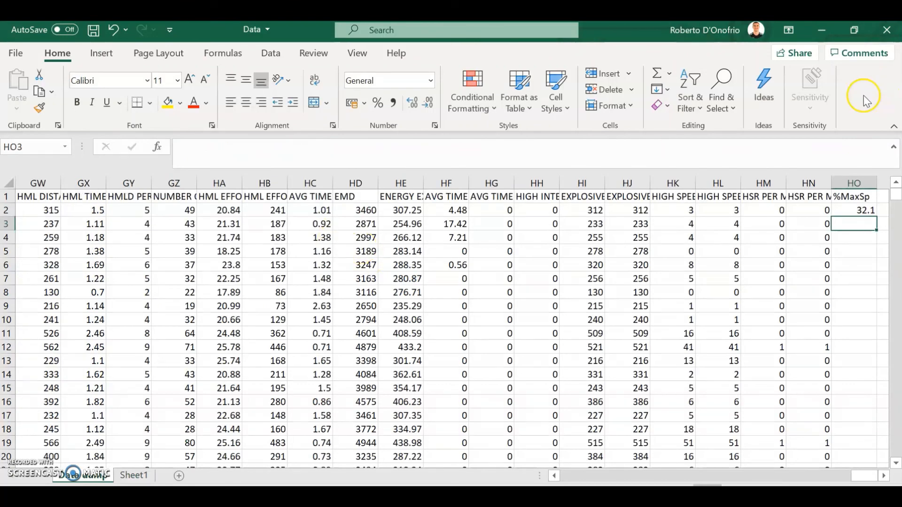
# Step: Fill the VLOOKUP formula from HO2 down through all session rows of the %MaxSp column
pyautogui.click(860, 210)
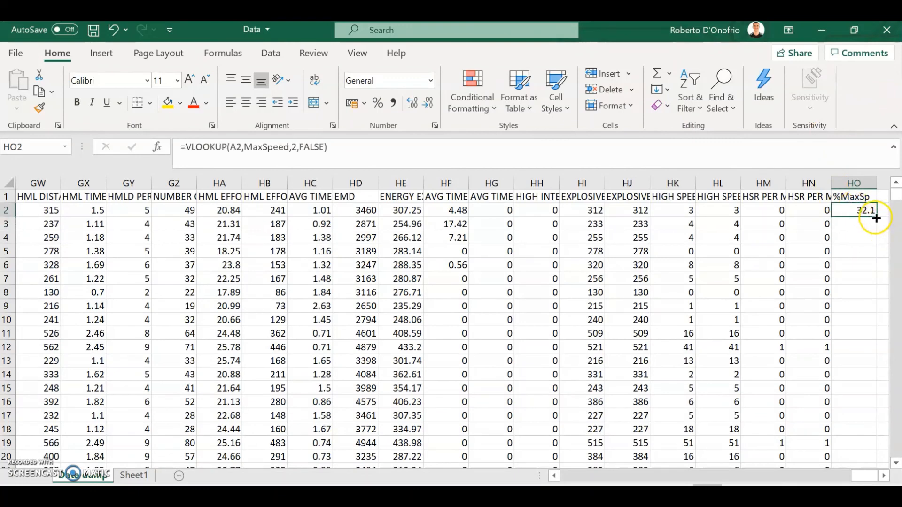
pyautogui.doubleClick(876, 215)
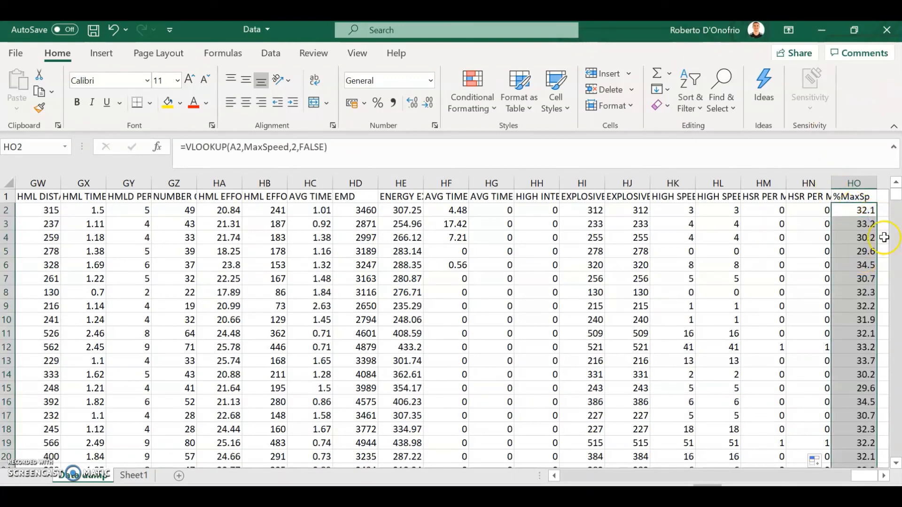
pyautogui.click(856, 238)
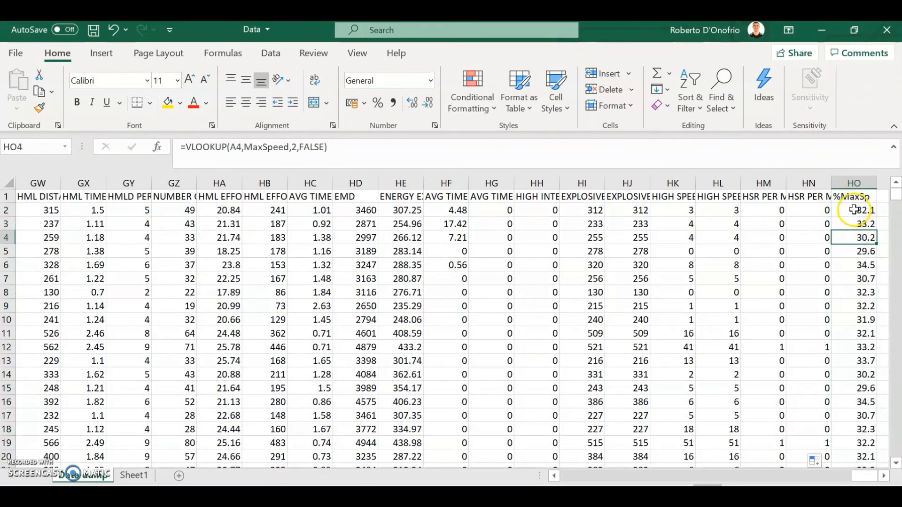
# Step: Compare the HO2 lookup for Player 1 with that player's maximum speed on Sheet1, and return to Data dump
pyautogui.click(854, 210)
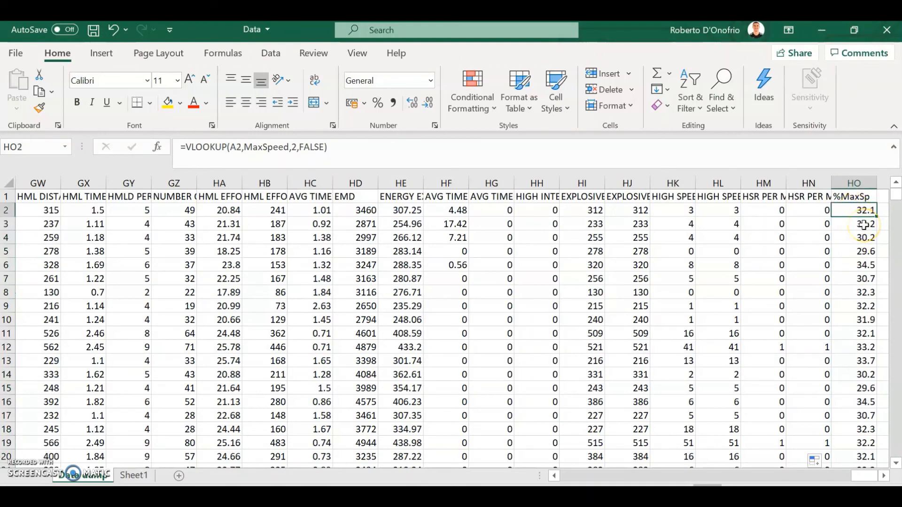
pyautogui.hotkey('ctrl', 'Left')
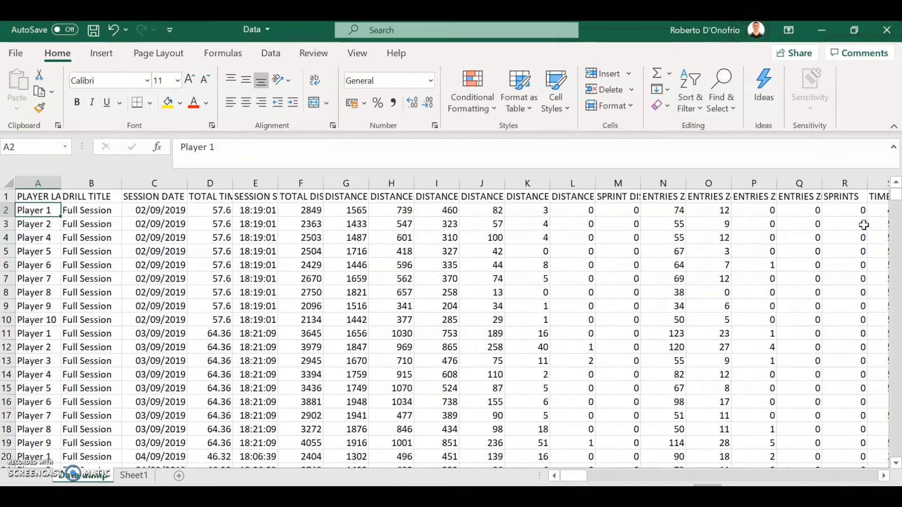
pyautogui.click(133, 476)
pyautogui.click(227, 251)
pyautogui.moveTo(30, 210); pyautogui.dragTo(86, 201)
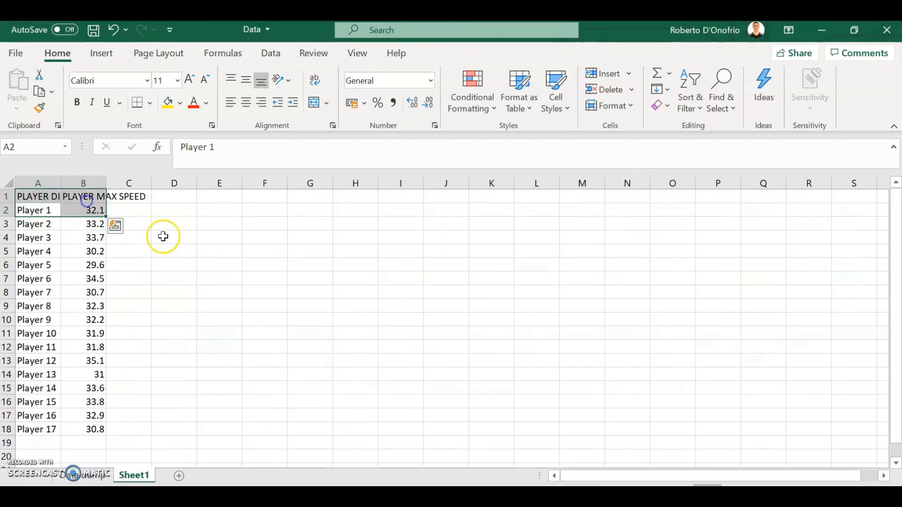
pyautogui.moveTo(249, 290); pyautogui.dragTo(237, 291)
pyautogui.click(89, 476)
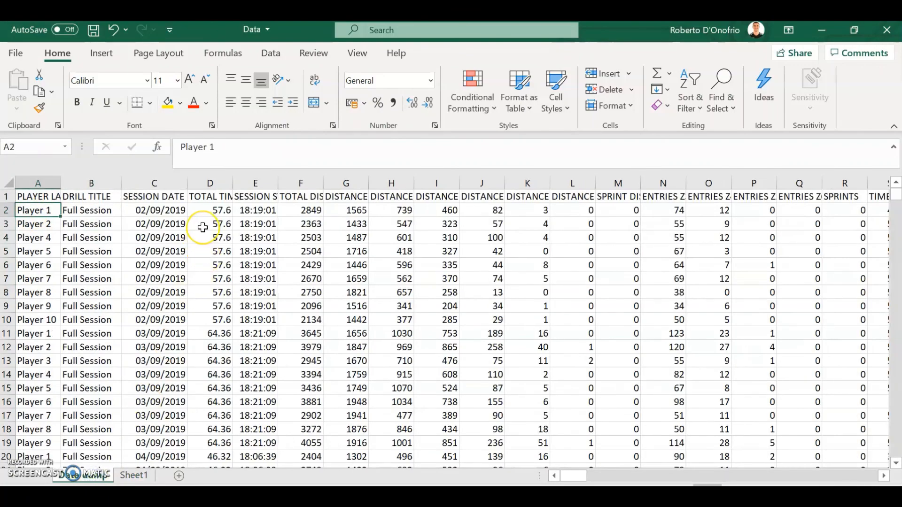
# Step: Check the player labels in column A of Data dump against their VLOOKUP results in the %MaxSp column
pyautogui.hotkey('ctrl', 'Right')
pyautogui.press('Down')
pyautogui.press('Left')
pyautogui.hotkey('ctrl', 'Left')
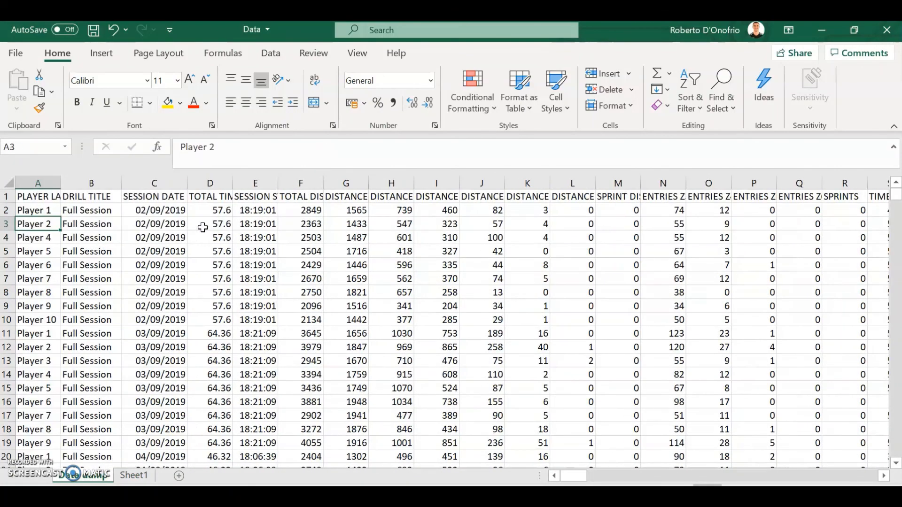
pyautogui.press('Down')
pyautogui.press('Down')
pyautogui.press('Down')
pyautogui.press('Down')
pyautogui.press('Down')
pyautogui.press('Down')
pyautogui.press('Down')
pyautogui.press('Down')
pyautogui.press('Down')
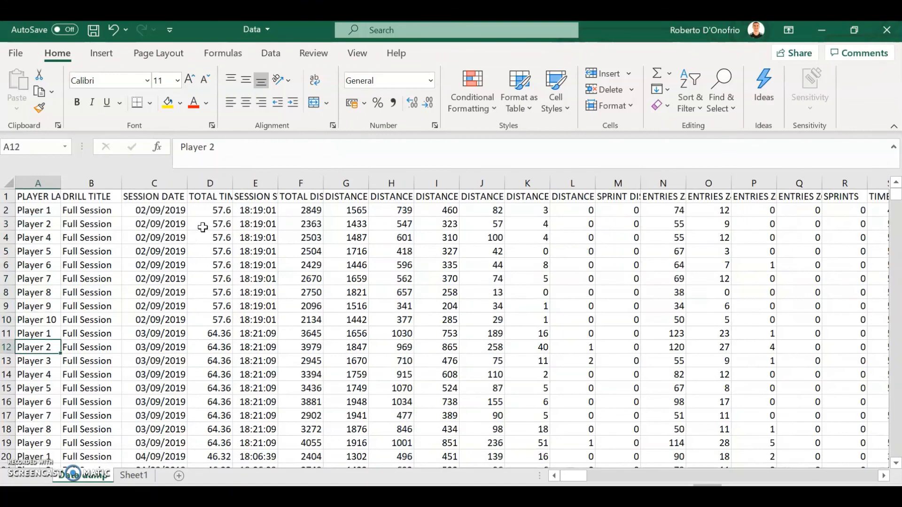
pyautogui.press('Down')
pyautogui.press('Down')
pyautogui.press('Down')
pyautogui.press('Down')
pyautogui.press('Down')
pyautogui.press('Down')
pyautogui.press('Up')
pyautogui.press('Up')
pyautogui.press('Up')
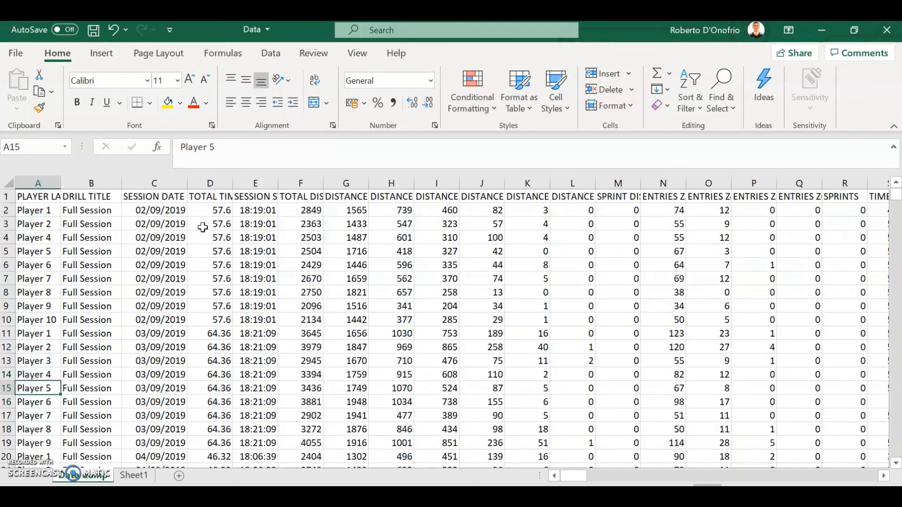
pyautogui.hotkey('ctrl', 'Right')
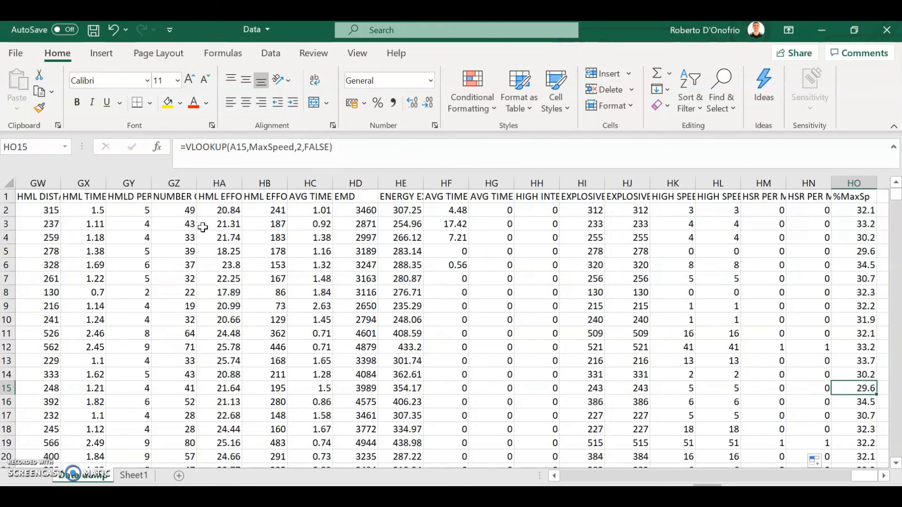
pyautogui.press('Up')
pyautogui.press('Up')
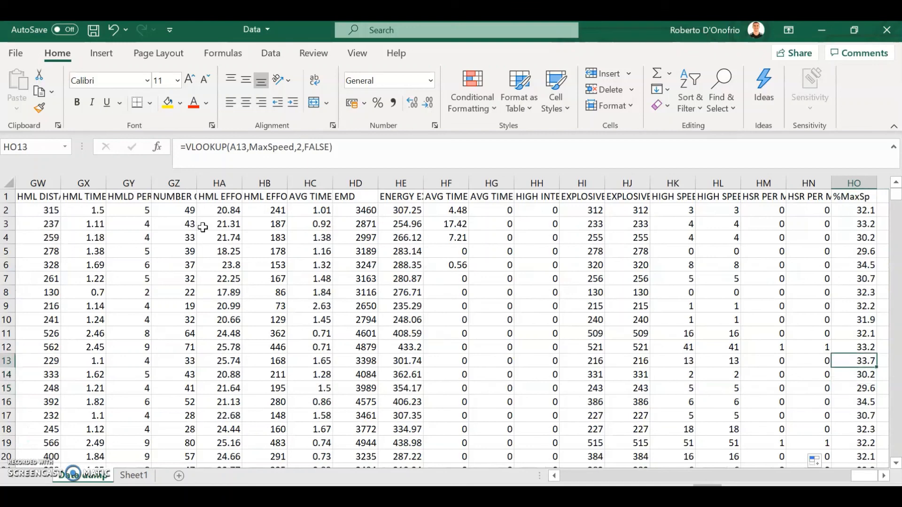
pyautogui.hotkey('ctrl', 'Up')
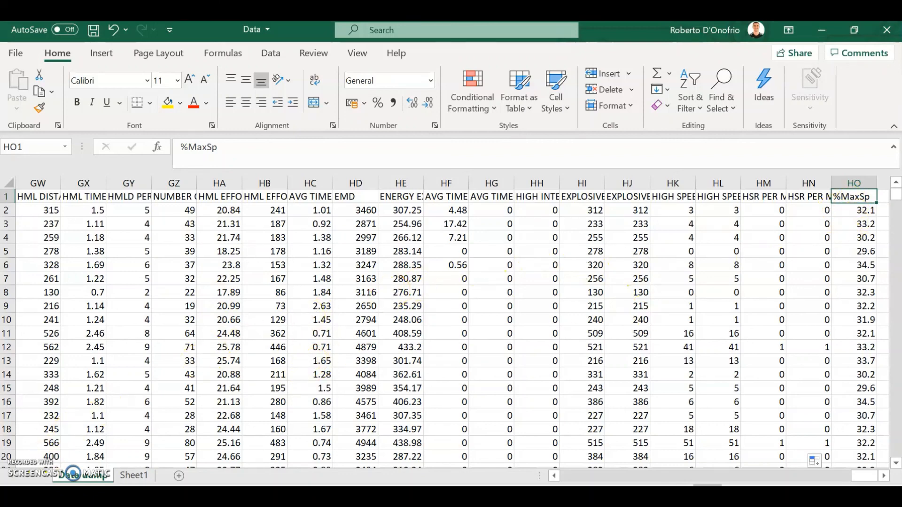
# Step: Switch to the Power BI Desktop report containing the %MaxSp and MAX SPEED chart
pyautogui.click(113, 495)
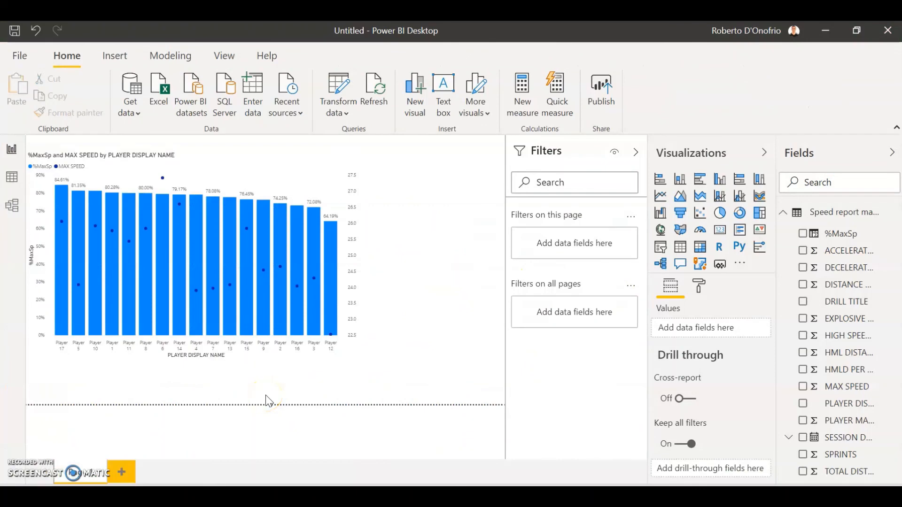